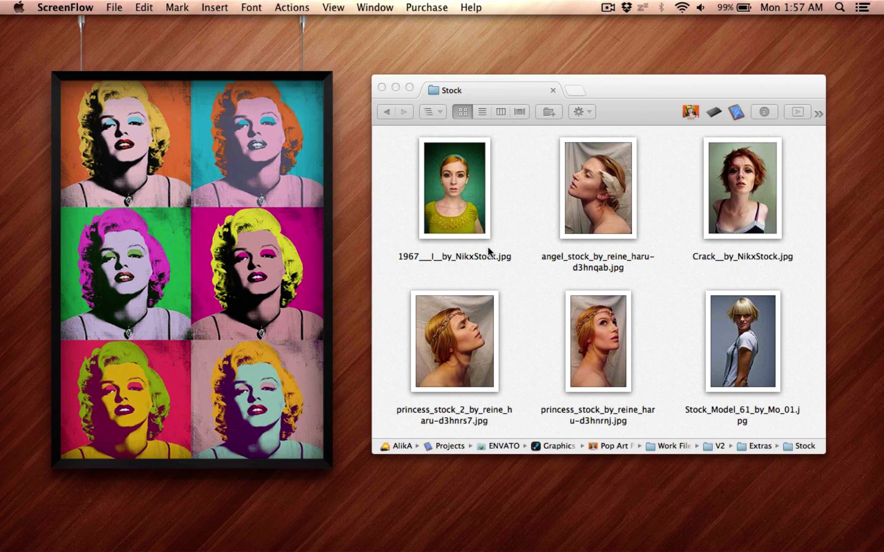
- Switch to the Finder desktop and select the first portrait in the Stock folder
click(486, 244)
click(458, 209)
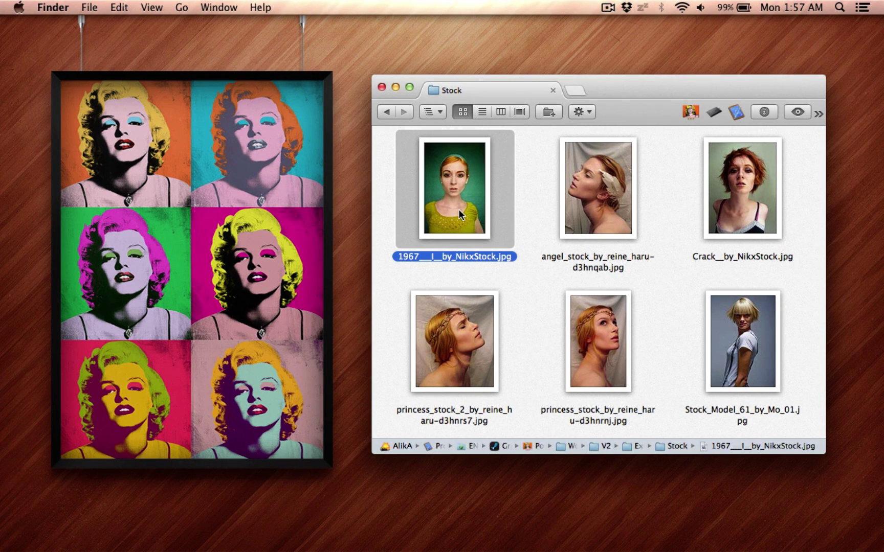
- Quick Look the first three stock portraits, including the angel photo, then return to Photoshop
key(space)
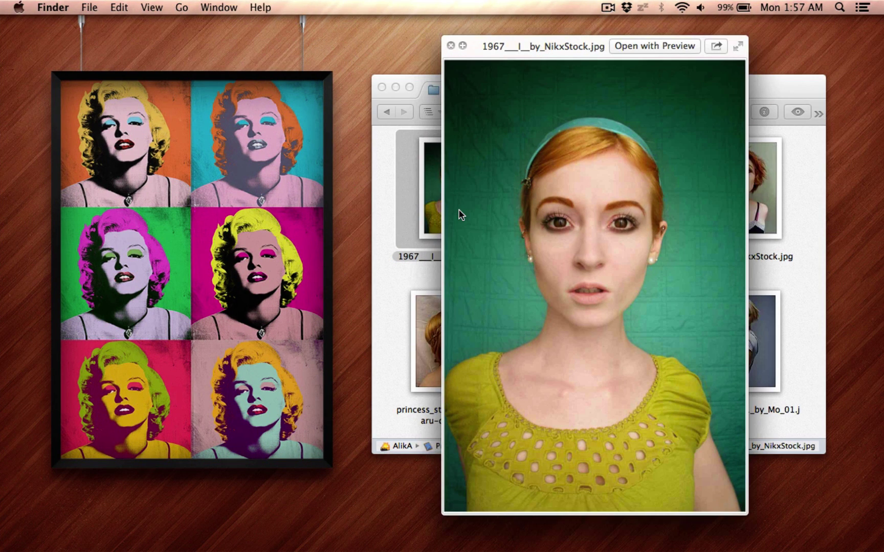
key(Right)
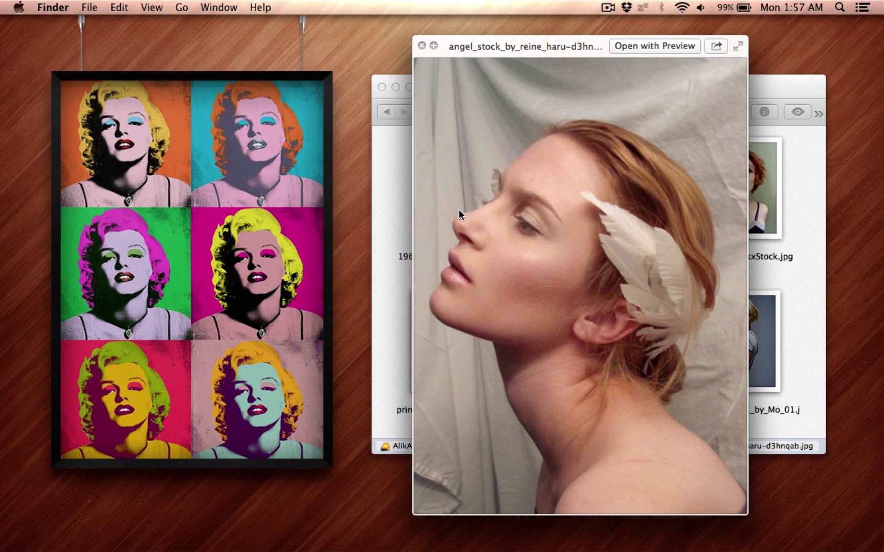
key(Right)
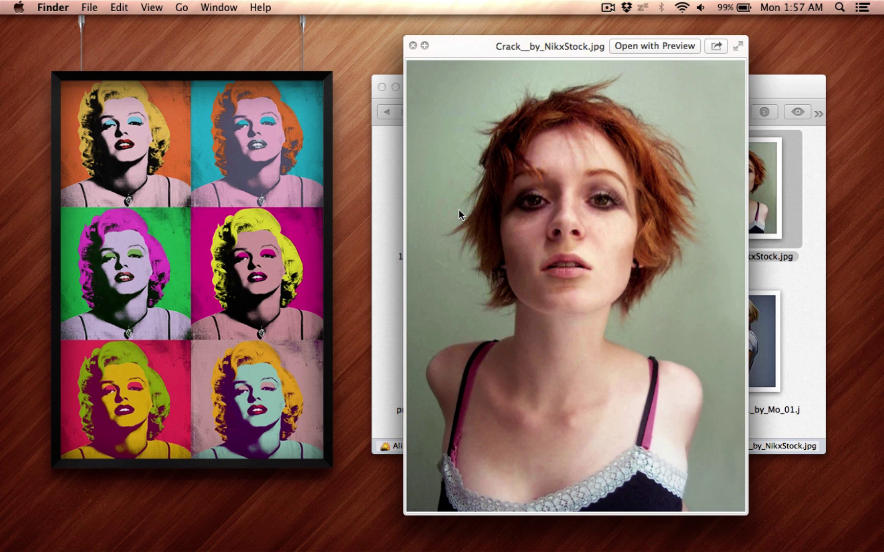
key(super+Tab)
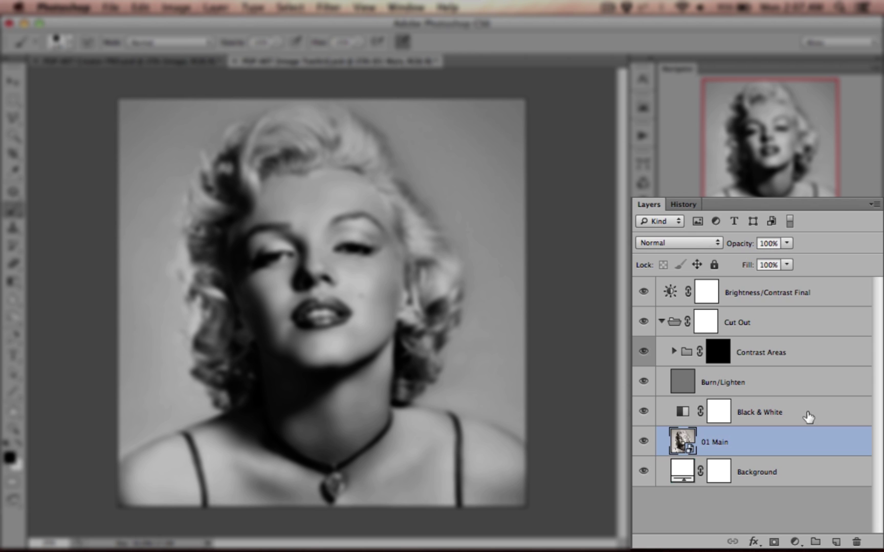
- Inspect the toolkit's Black & White, Burn/Lighten, Contrast Areas and Cut Out layers
click(807, 415)
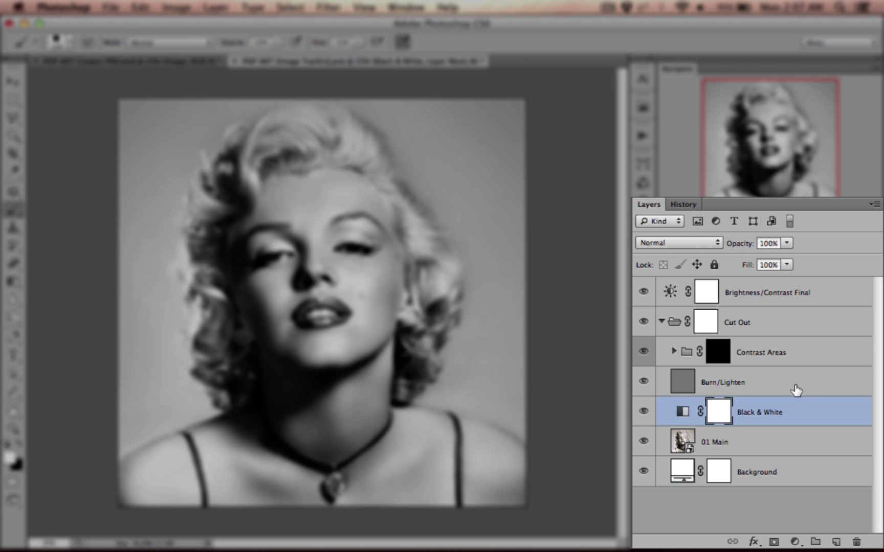
click(796, 376)
click(795, 358)
click(781, 323)
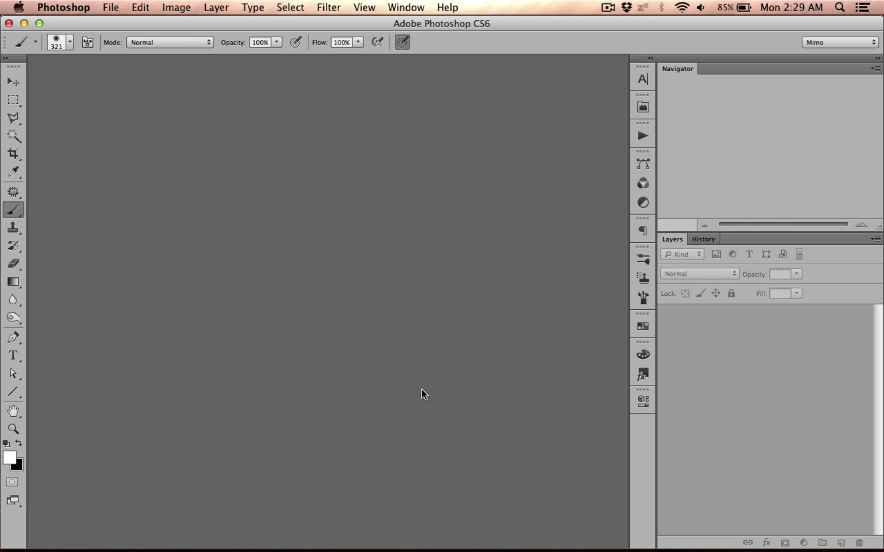
- Open POP ART Creator PRO.psd and its Image smart object toolkit, then return to the Stock folder
double_click(422, 388)
double_click(478, 132)
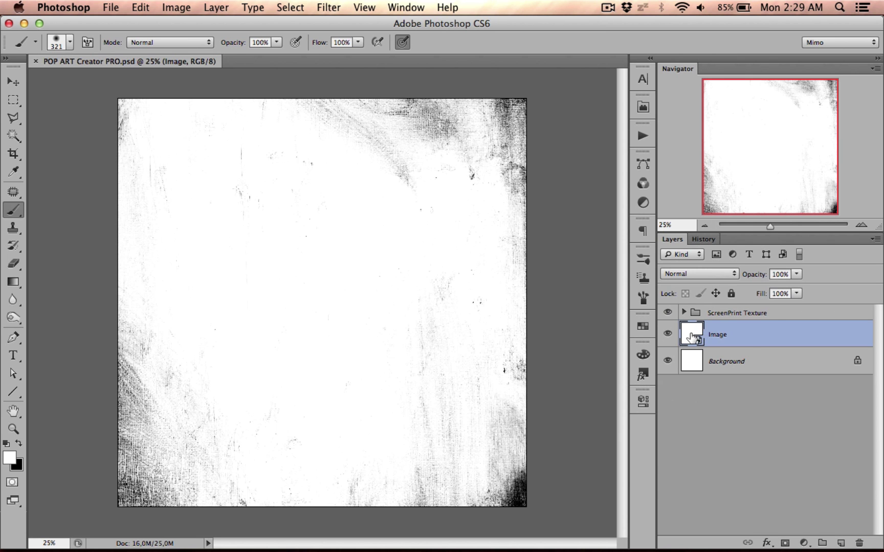
double_click(691, 338)
key(ctrl+Right)
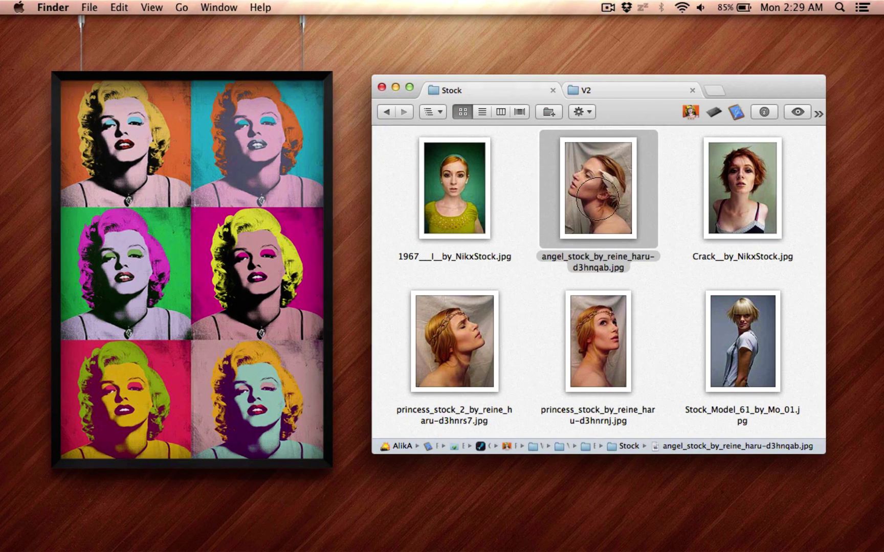
- Drag the angel portrait into the toolkit and enlarge it to fill the square canvas
drag(598, 198, 342, 279)
key(ctrl+Left)
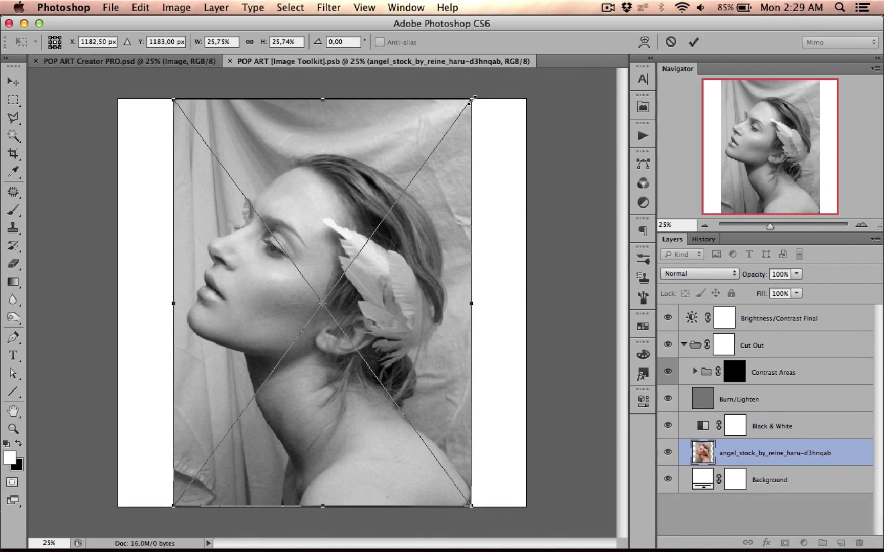
drag(471, 100, 565, 49)
click(692, 43)
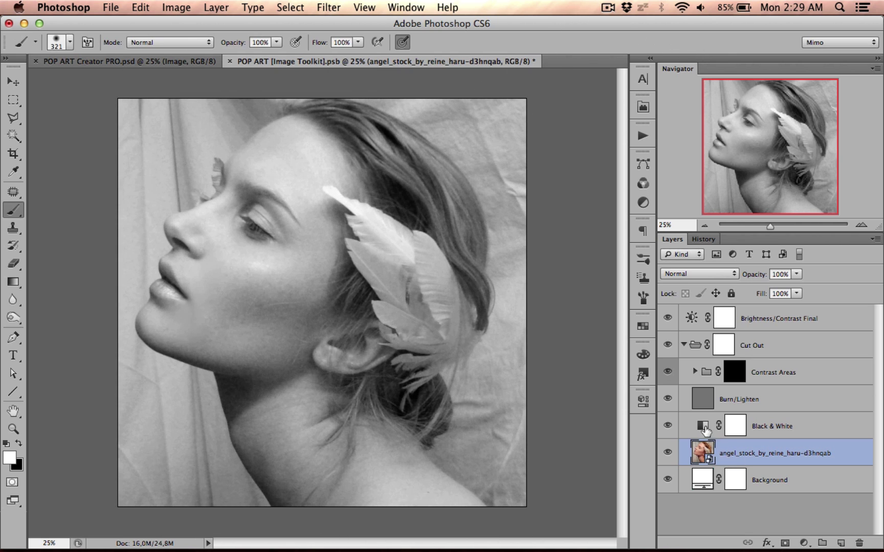
- Shift the angel photo layer slightly lower in the frame
click(770, 434)
key(v)
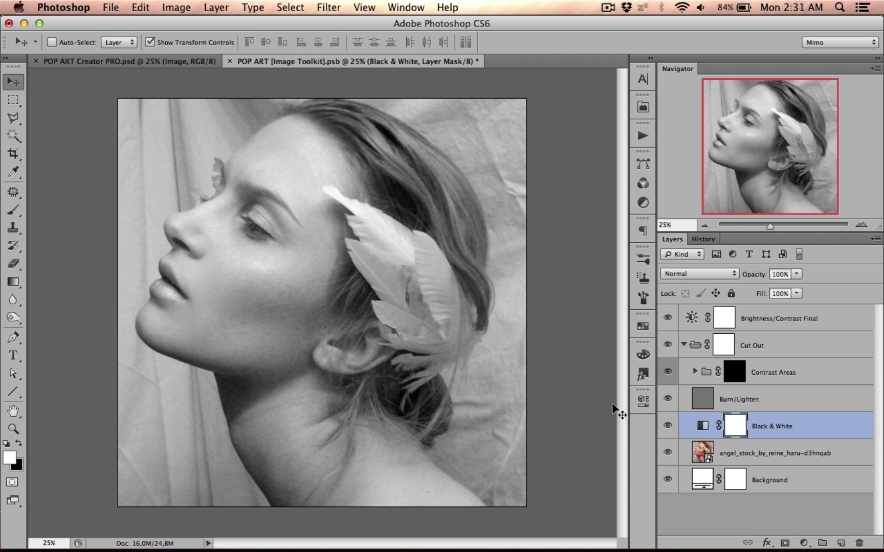
click(732, 459)
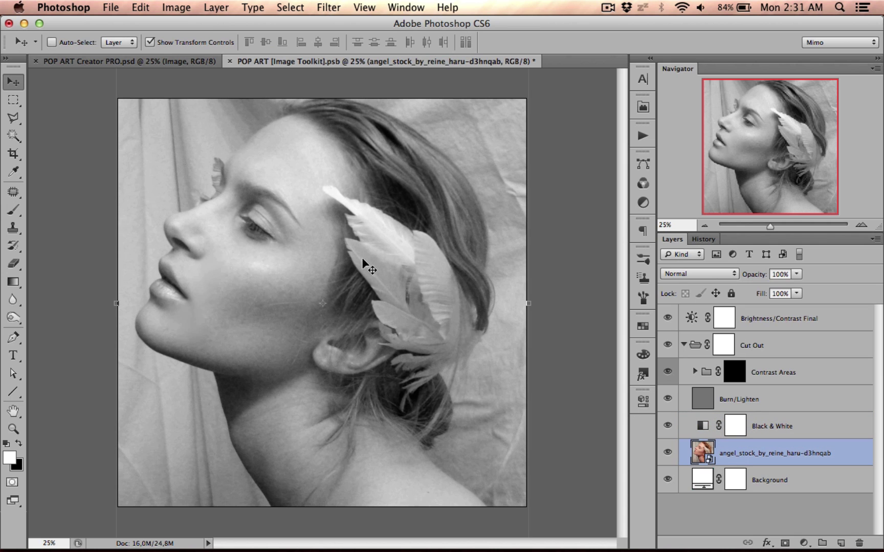
drag(362, 258, 359, 281)
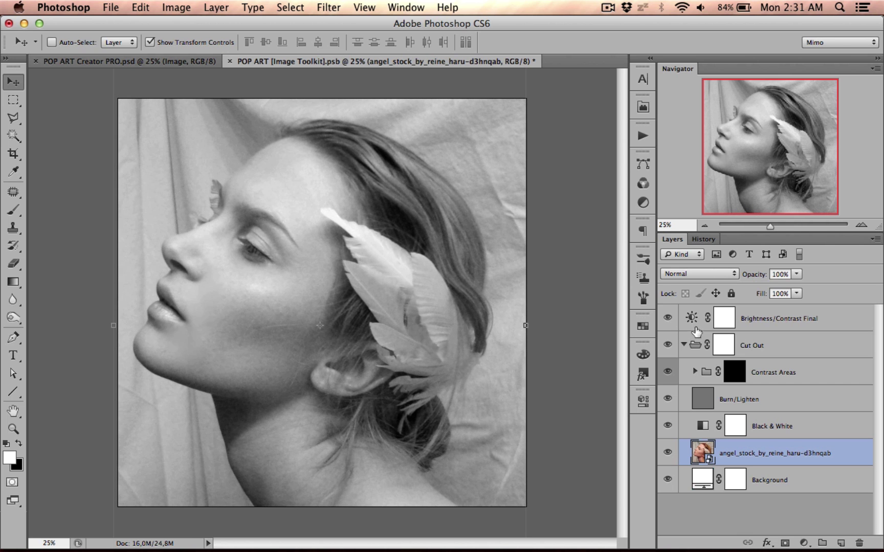
click(783, 324)
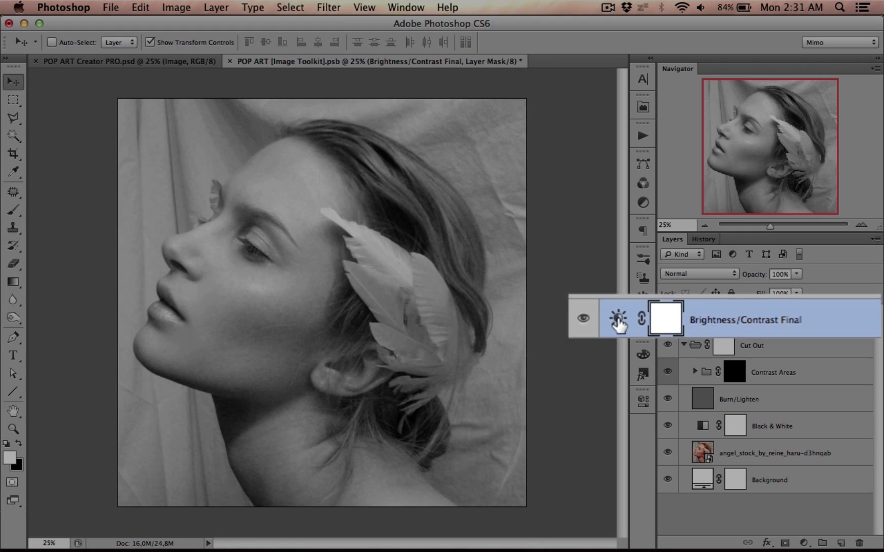
- Set the Brightness/Contrast Final adjustment's Contrast to 49
double_click(692, 318)
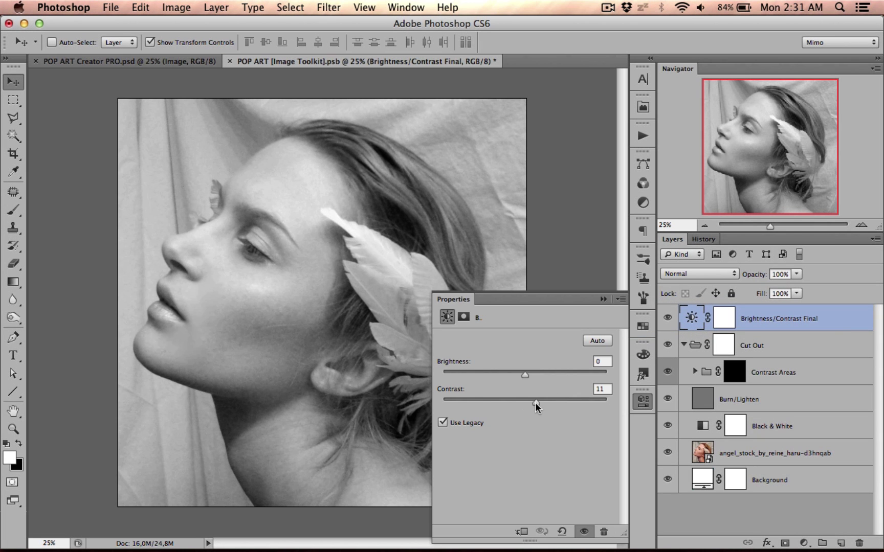
drag(535, 402, 563, 404)
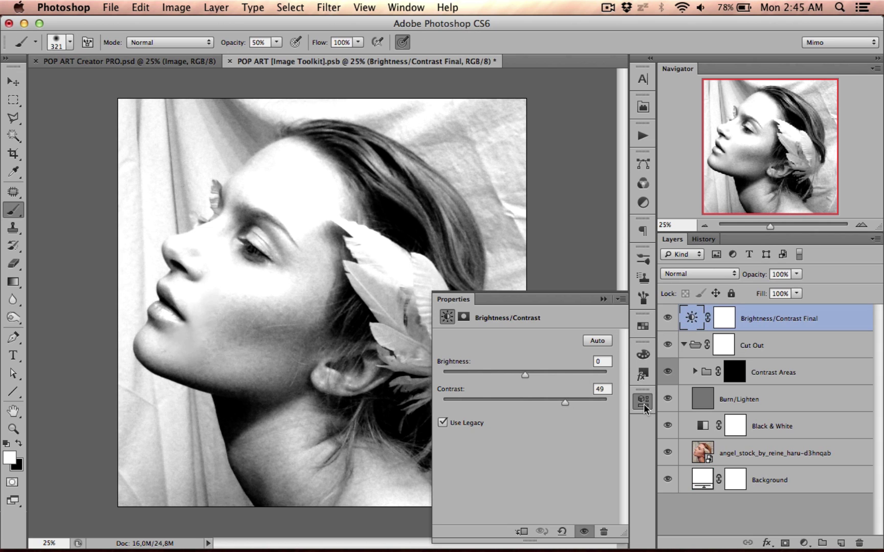
click(643, 403)
click(763, 401)
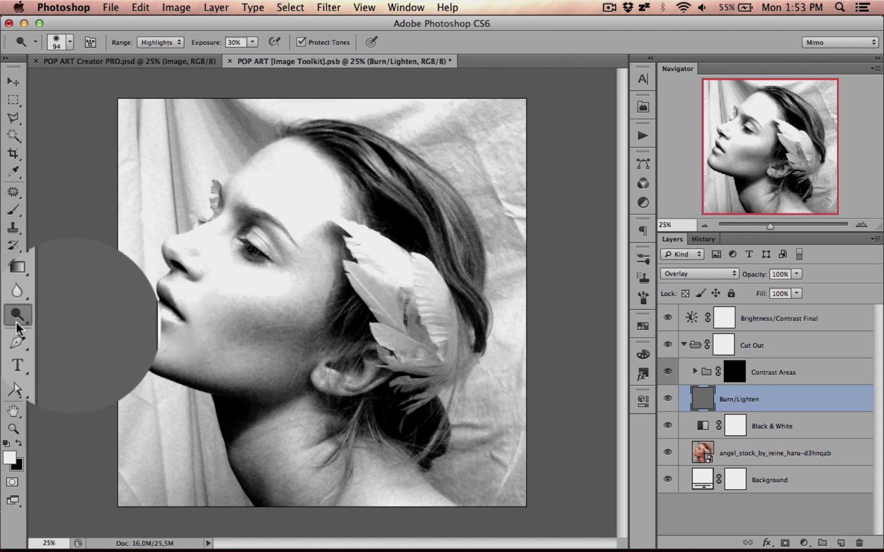
- Switch to the Brush tool at 38% opacity
click(13, 318)
click(47, 327)
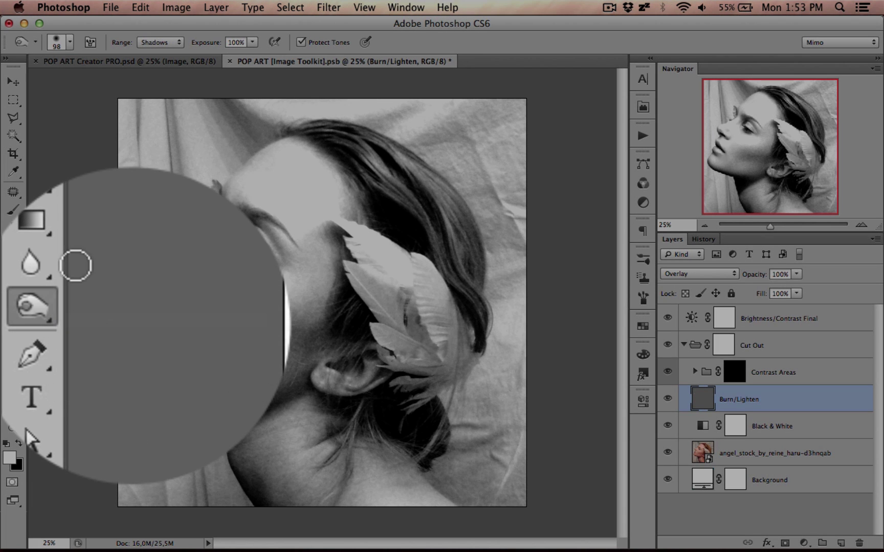
click(14, 212)
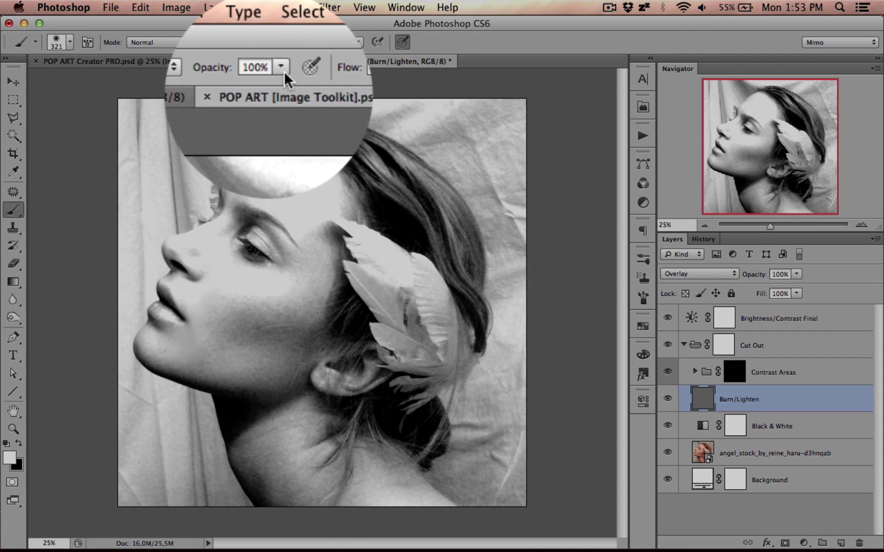
click(277, 42)
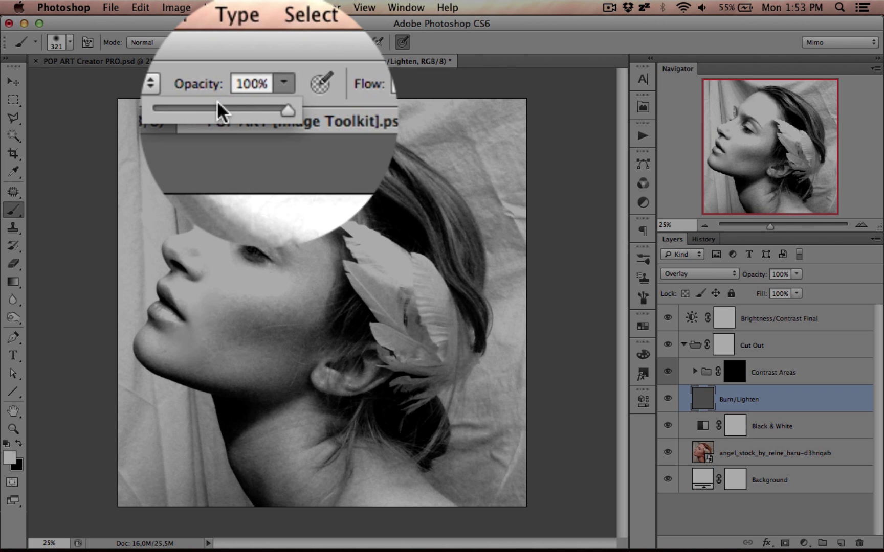
click(204, 109)
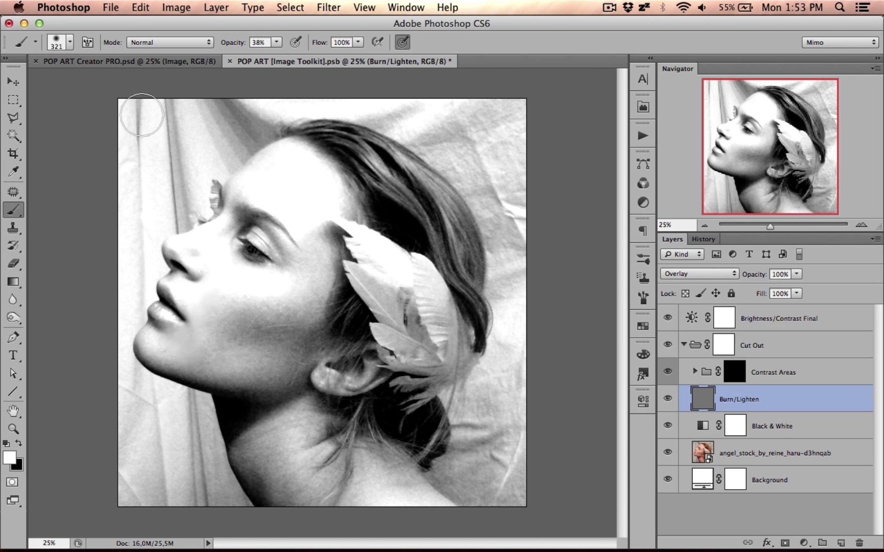
- Paint white over the backdrop around the head, undoing a stray black stroke on the jaw
mouse_move(141, 115)
mouse_down()
mouse_move(128, 337)
mouse_move(161, 103)
mouse_move(186, 243)
mouse_move(183, 320)
mouse_move(248, 130)
mouse_move(216, 412)
mouse_move(234, 301)
mouse_move(283, 222)
mouse_move(268, 424)
mouse_move(342, 232)
mouse_move(284, 443)
mouse_move(319, 379)
mouse_up()
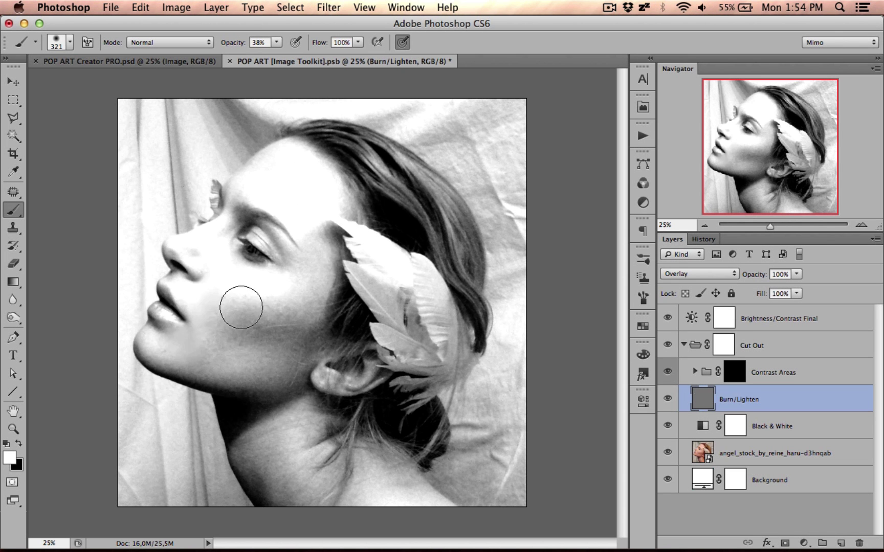
key(x)
mouse_move(223, 294)
mouse_down()
mouse_move(149, 422)
mouse_move(197, 359)
mouse_move(266, 328)
mouse_move(255, 475)
mouse_move(322, 412)
mouse_up()
key(ctrl+z)
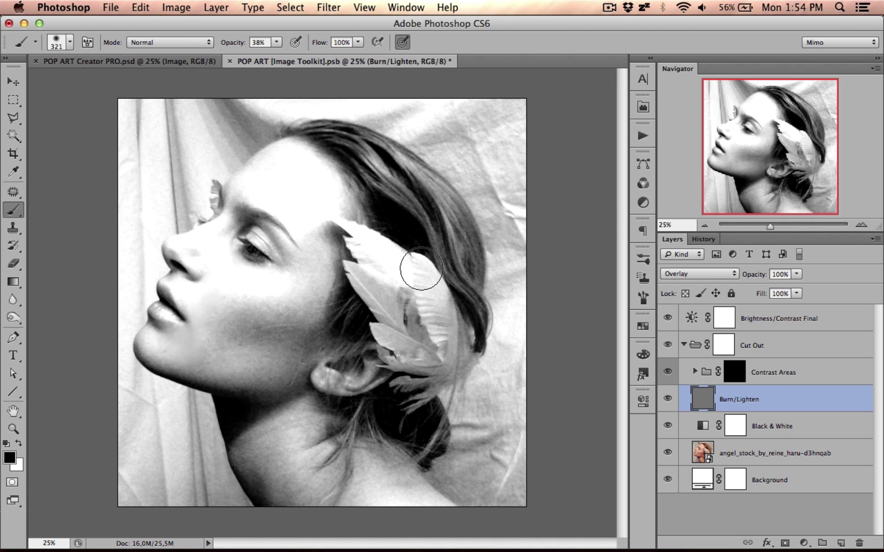
key(x)
mouse_move(134, 124)
mouse_down()
mouse_move(164, 212)
mouse_move(115, 294)
mouse_move(227, 504)
mouse_up()
mouse_move(179, 203)
mouse_down()
mouse_move(238, 131)
mouse_move(257, 121)
mouse_move(453, 112)
mouse_move(445, 142)
mouse_move(435, 135)
mouse_move(521, 249)
mouse_move(507, 212)
mouse_move(371, 71)
mouse_move(517, 284)
mouse_move(499, 283)
mouse_move(515, 298)
mouse_move(493, 440)
mouse_move(467, 457)
mouse_move(474, 438)
mouse_move(465, 474)
mouse_up()
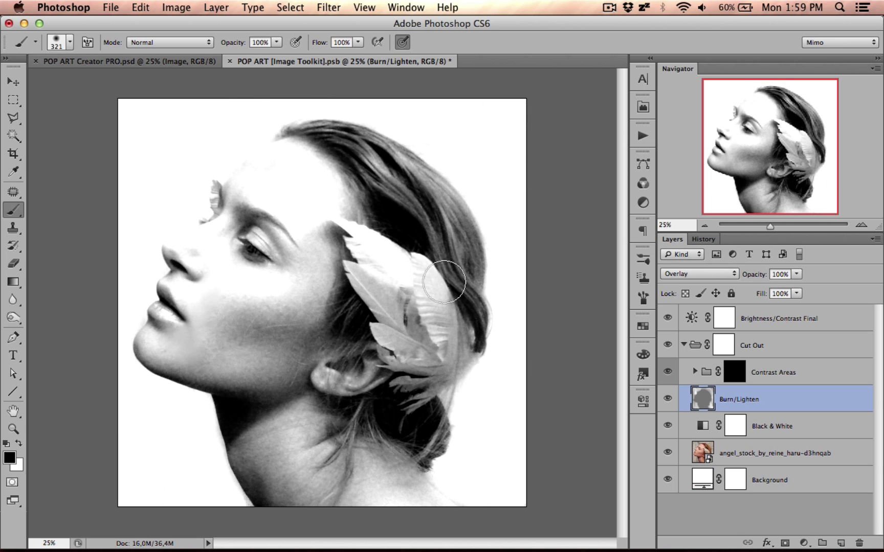
- Drop brush opacity to 10% and shade the hair behind the ear and around the chin
click(279, 42)
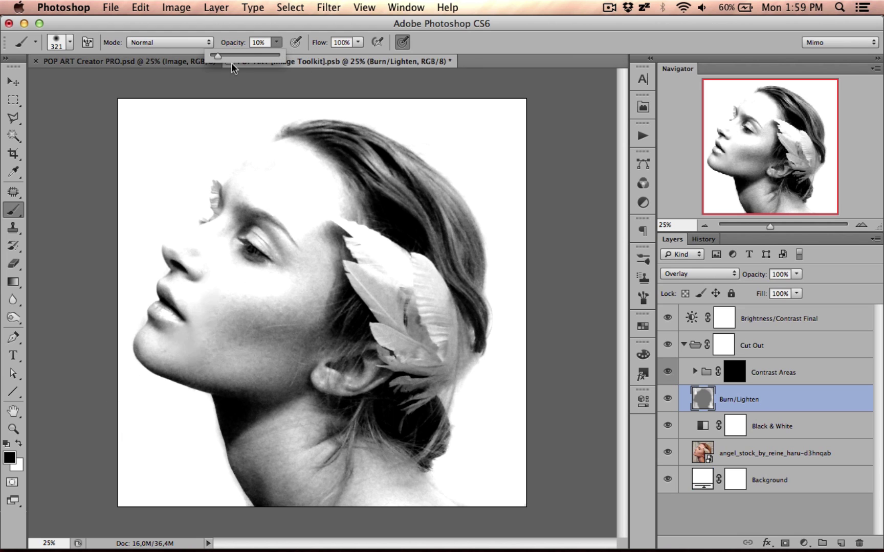
mouse_move(238, 214)
mouse_down()
mouse_move(264, 220)
mouse_move(279, 277)
mouse_move(191, 253)
mouse_move(200, 230)
mouse_move(271, 206)
mouse_move(210, 220)
mouse_move(356, 206)
mouse_move(320, 144)
mouse_move(241, 182)
mouse_move(279, 152)
mouse_move(259, 134)
mouse_move(219, 152)
mouse_up()
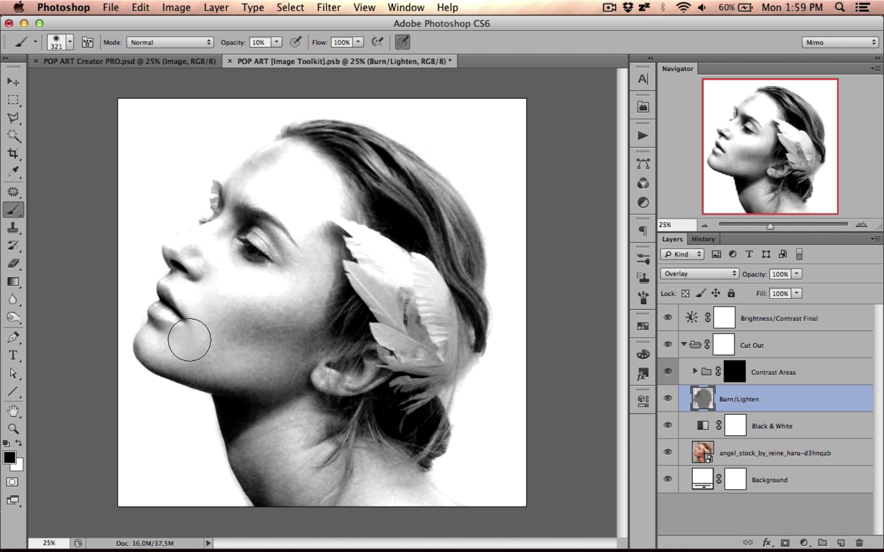
mouse_move(378, 294)
mouse_down()
mouse_move(419, 328)
mouse_move(381, 431)
mouse_up()
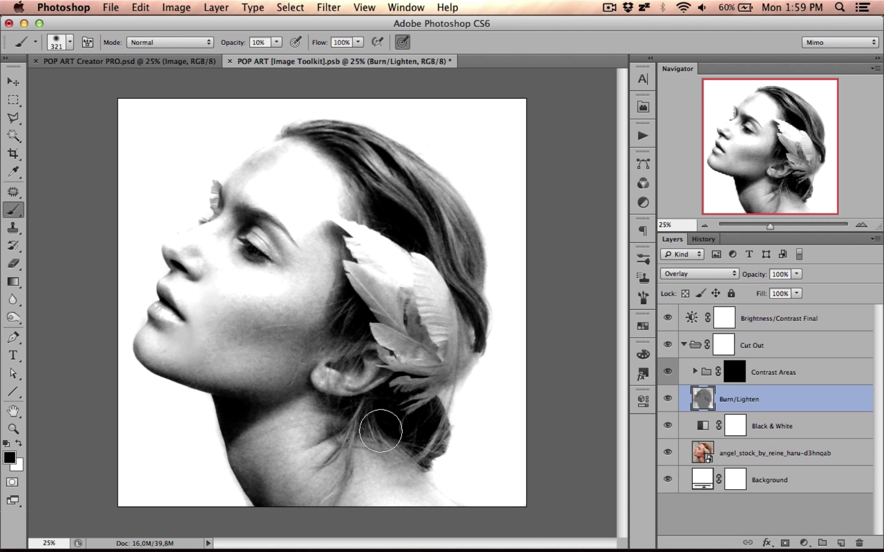
key(z)
click(158, 336)
key(super+minus)
key(b)
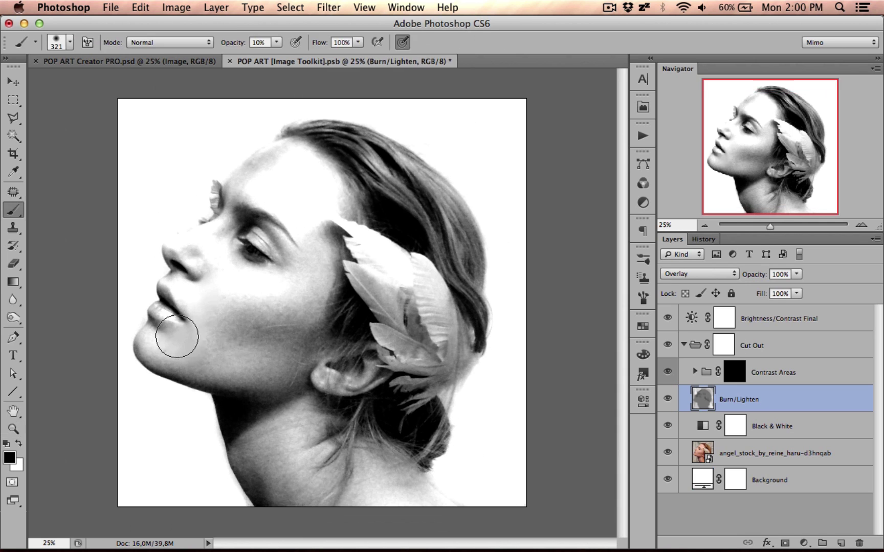
mouse_move(174, 331)
mouse_down()
mouse_move(184, 316)
mouse_move(155, 325)
mouse_move(158, 281)
mouse_move(176, 265)
mouse_up()
- Lighten the ear, hair edge, crown streaks, hair strand, lips and eyelid
key(x)
mouse_move(340, 378)
mouse_down()
mouse_move(367, 375)
mouse_move(368, 359)
mouse_move(351, 375)
mouse_move(342, 351)
mouse_move(362, 365)
mouse_move(354, 382)
mouse_move(277, 402)
mouse_move(287, 367)
mouse_move(289, 419)
mouse_move(268, 431)
mouse_move(362, 475)
mouse_move(311, 446)
mouse_move(356, 447)
mouse_move(422, 479)
mouse_move(449, 511)
mouse_move(422, 479)
mouse_up()
key(x)
key(x)
mouse_move(474, 497)
mouse_down()
mouse_move(453, 480)
mouse_move(457, 412)
mouse_up()
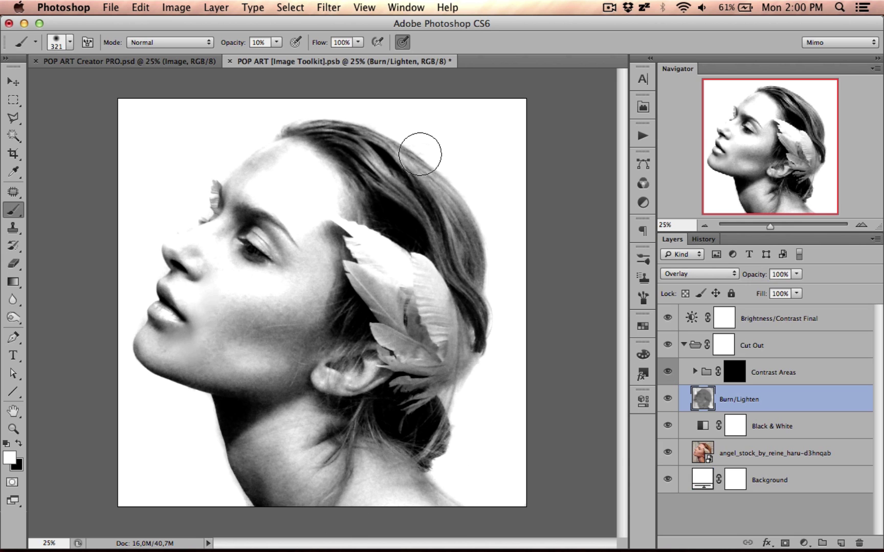
mouse_move(434, 194)
mouse_down()
mouse_move(363, 143)
mouse_move(421, 214)
mouse_move(453, 271)
mouse_move(317, 119)
mouse_move(467, 304)
mouse_move(394, 410)
mouse_up()
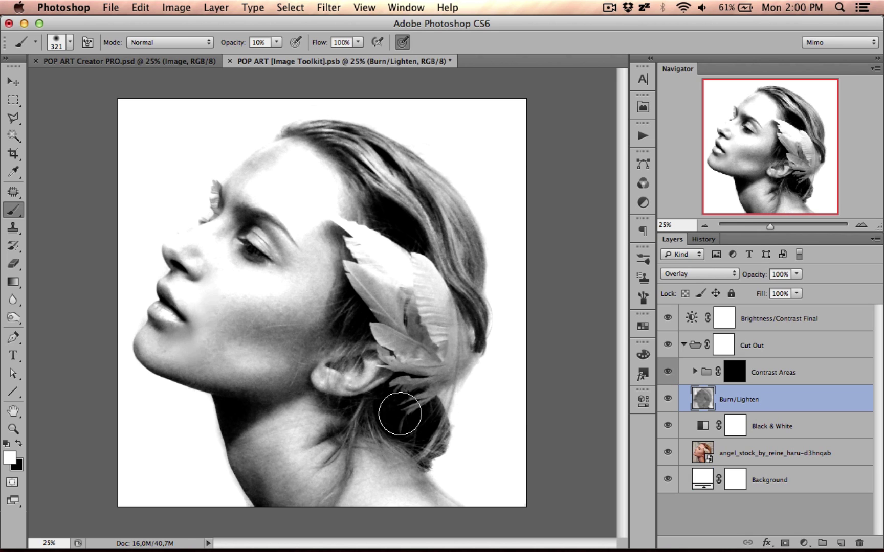
drag(261, 238, 257, 239)
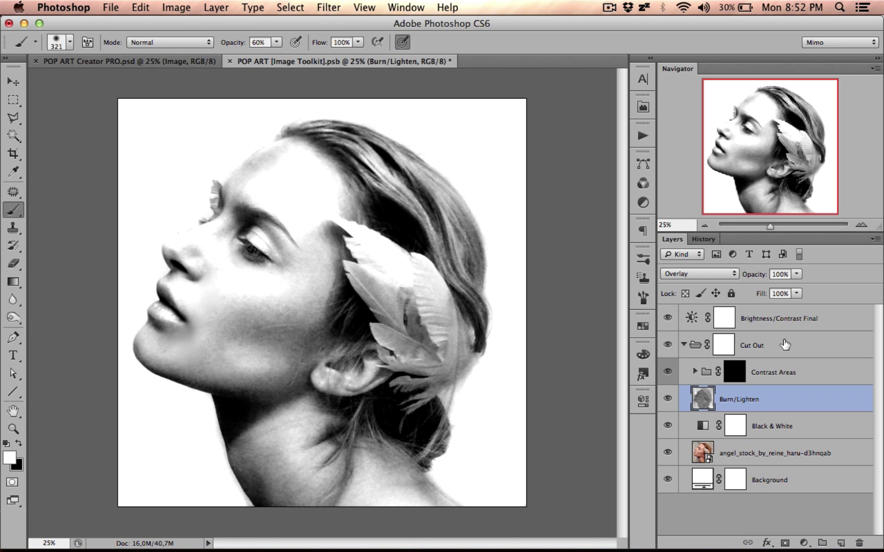
- Target the Contrast Areas mask at 50% brush opacity, undoing a stray stroke over the eye
click(773, 379)
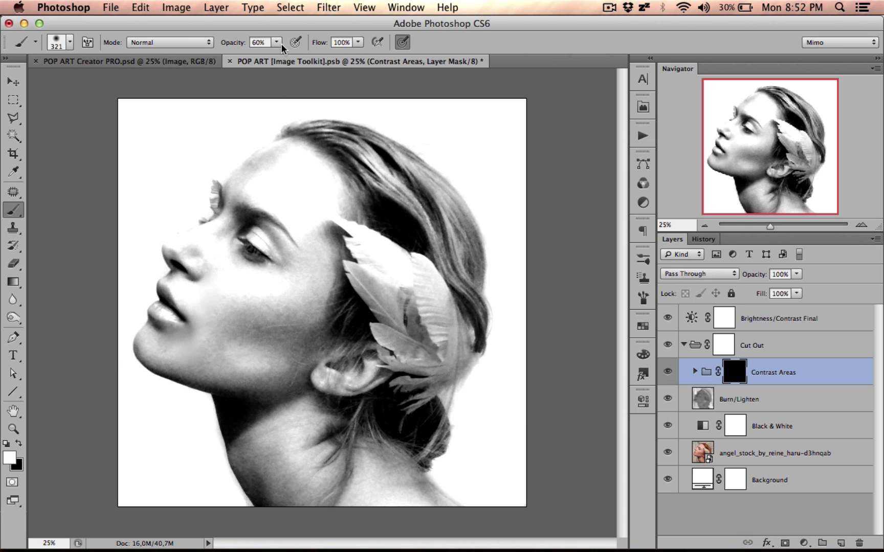
key(5)
key(alt+bracketleft)
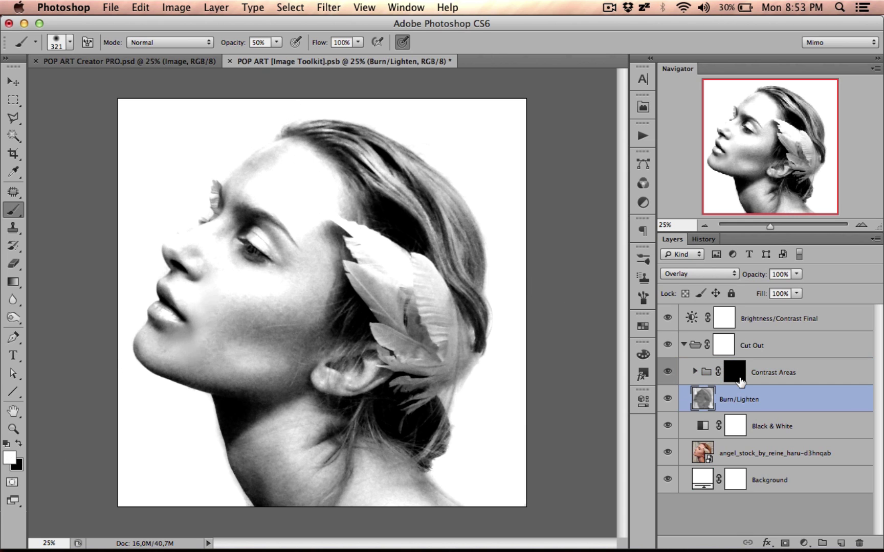
click(737, 375)
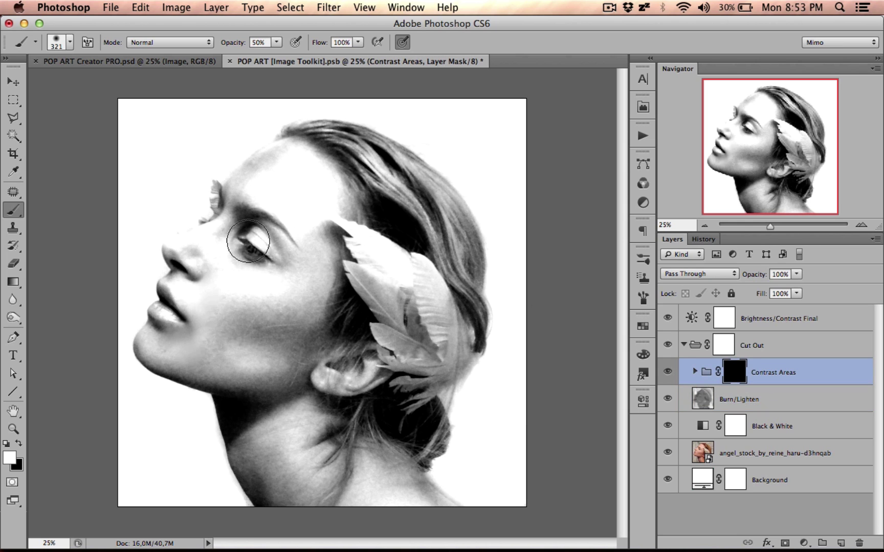
mouse_move(245, 244)
mouse_down()
mouse_move(266, 256)
mouse_move(336, 256)
mouse_up()
key(super+z)
- Paint the nose bridge, ear and right-side hair into the Contrast Areas mask
click(288, 233)
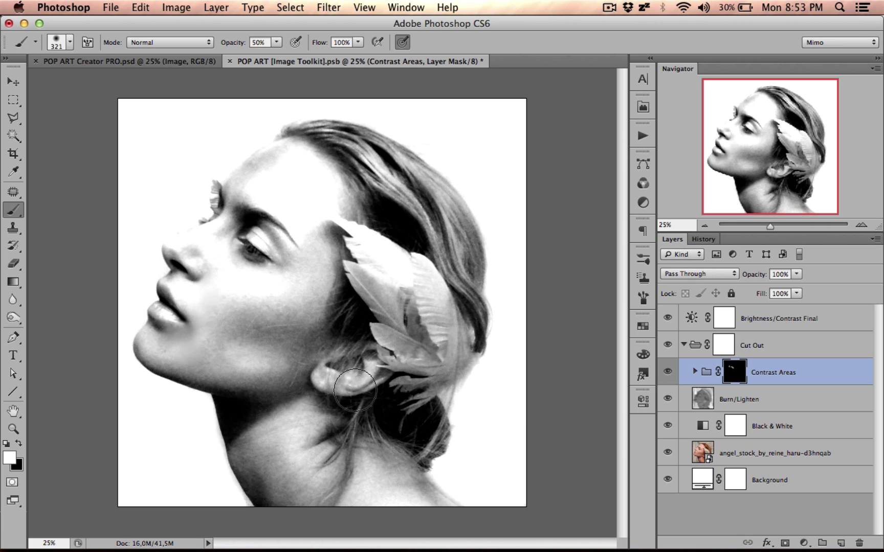
mouse_move(356, 364)
mouse_down()
mouse_move(326, 377)
mouse_move(363, 385)
mouse_move(412, 311)
mouse_move(451, 354)
mouse_move(450, 329)
mouse_move(446, 363)
mouse_move(398, 333)
mouse_move(382, 270)
mouse_move(395, 241)
mouse_up()
mouse_move(402, 189)
mouse_down()
mouse_move(470, 280)
mouse_move(470, 299)
mouse_move(466, 239)
mouse_move(430, 190)
mouse_move(439, 206)
mouse_move(446, 191)
mouse_move(394, 153)
mouse_up()
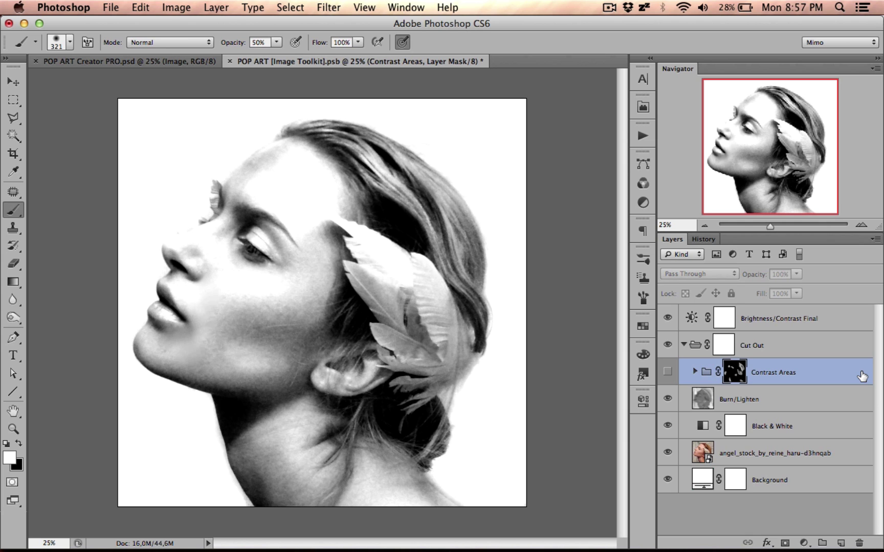
- Toggle the adjustment layers off and back on to compare with the original photo
click(668, 373)
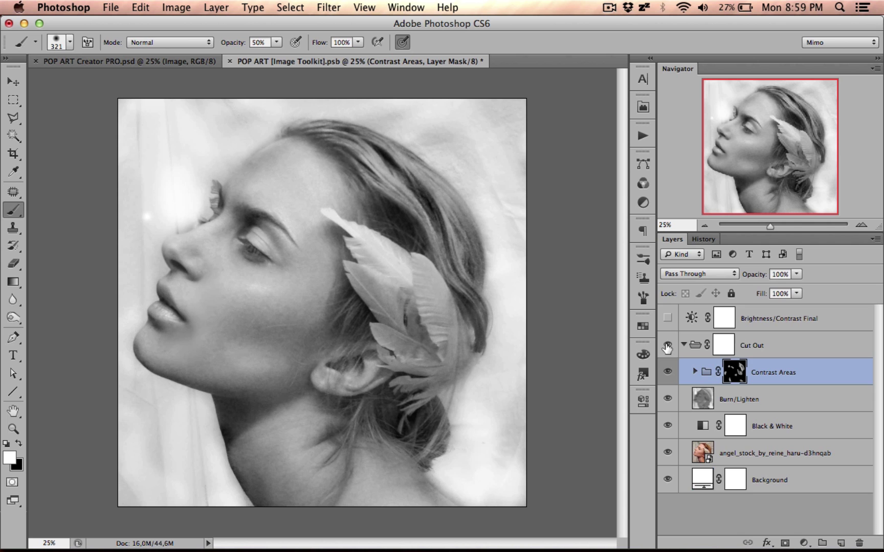
click(668, 372)
click(668, 399)
click(667, 425)
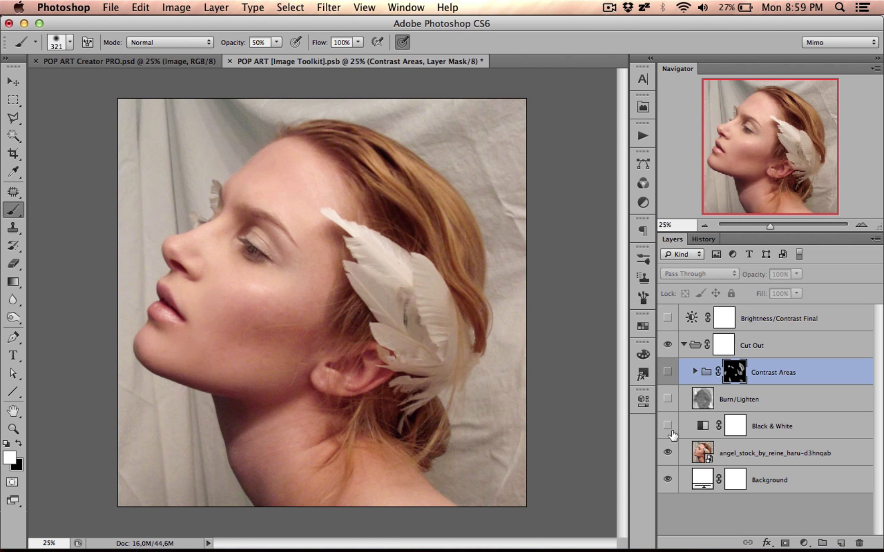
click(732, 454)
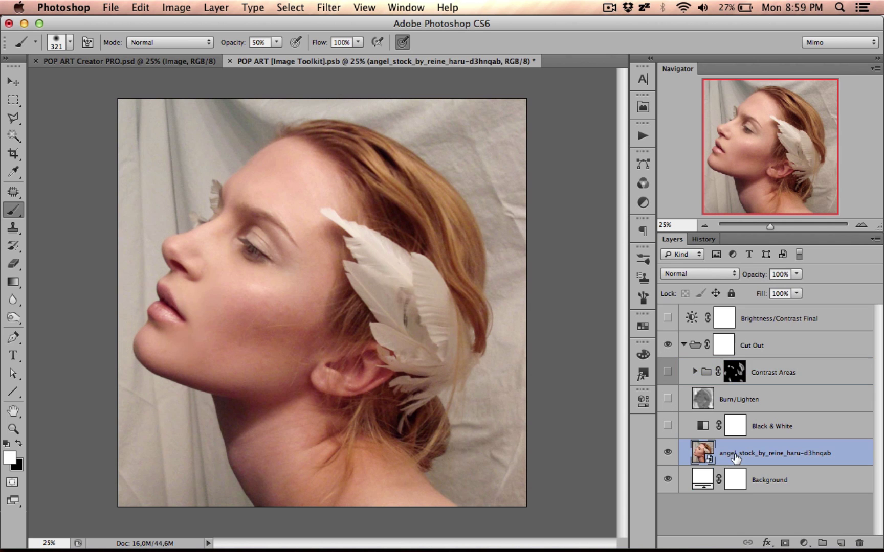
click(668, 426)
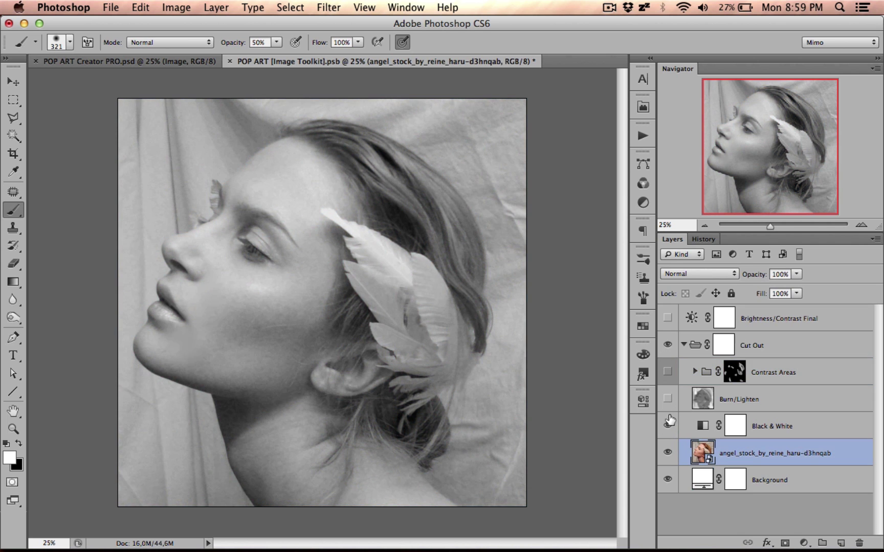
click(667, 319)
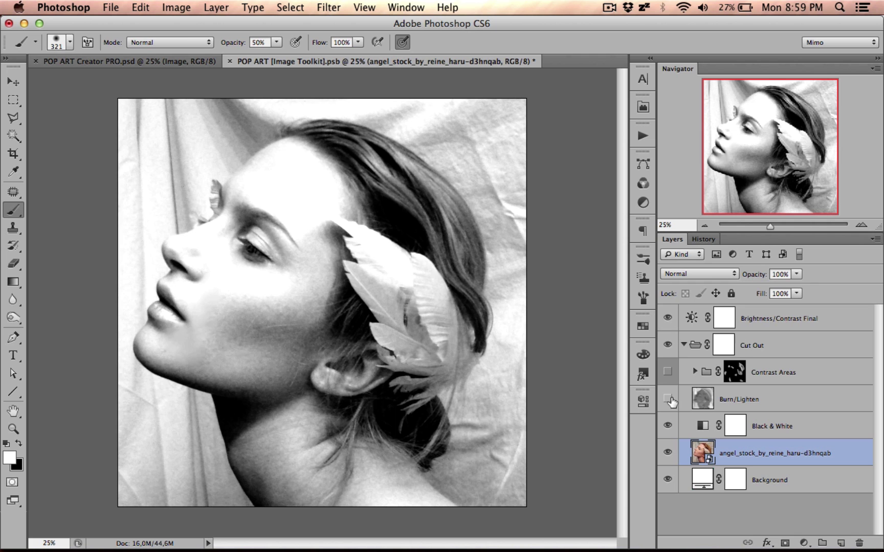
click(668, 399)
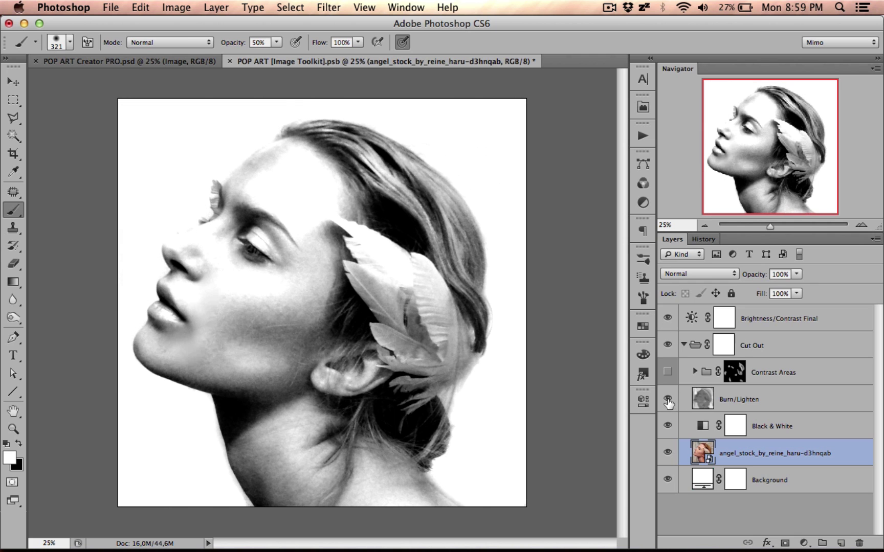
click(667, 373)
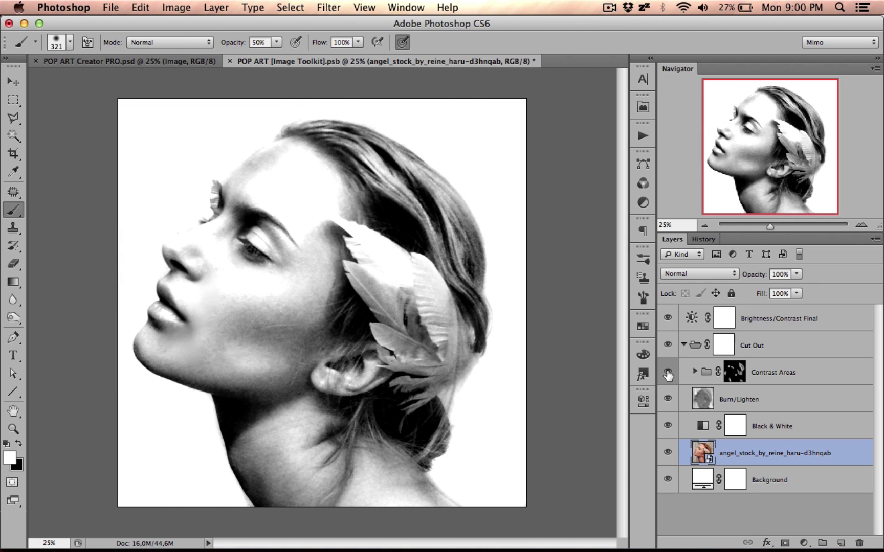
- Save and close the image toolkit document
key(super+s)
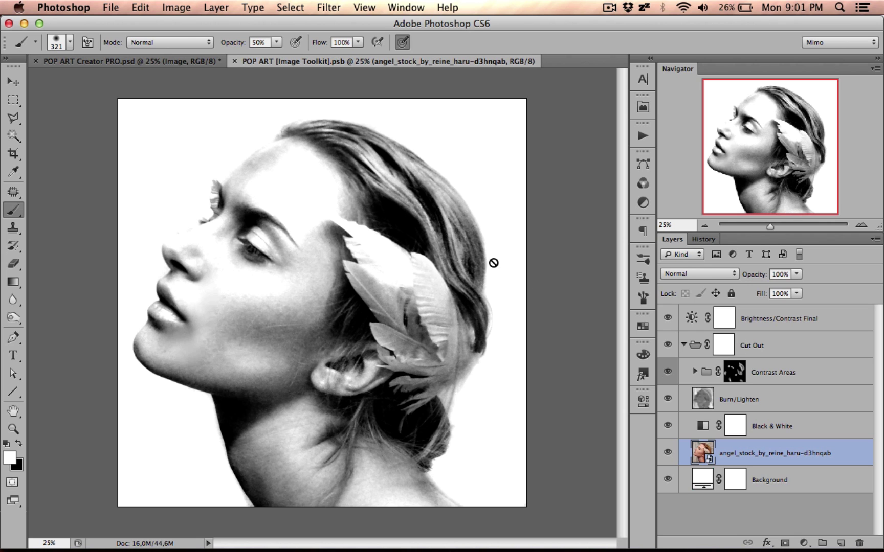
click(234, 60)
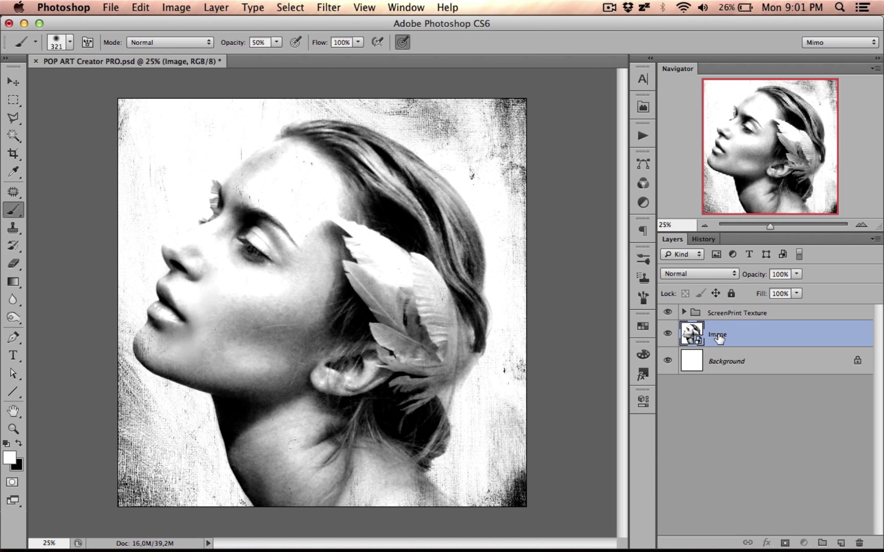
click(643, 136)
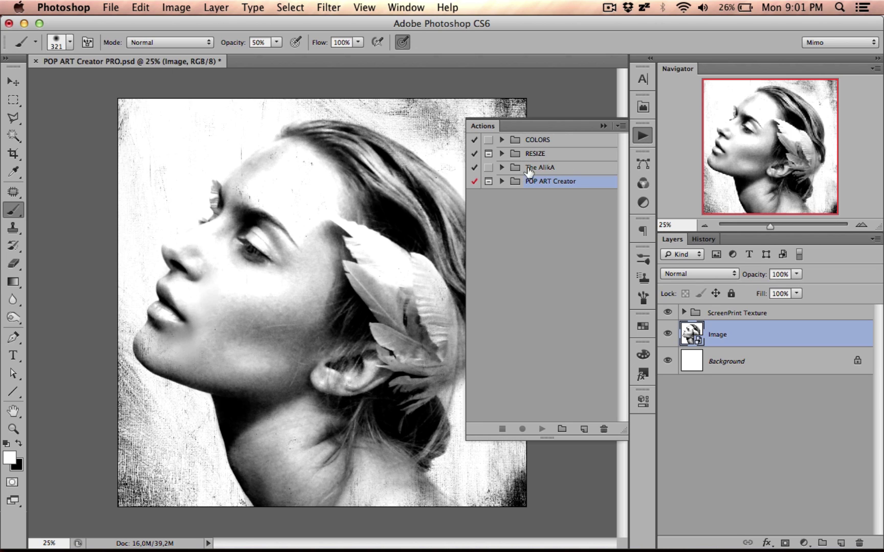
- Run the CREATE POP ART action from the POP ART Creator set to build the halftone layers
click(502, 181)
click(550, 197)
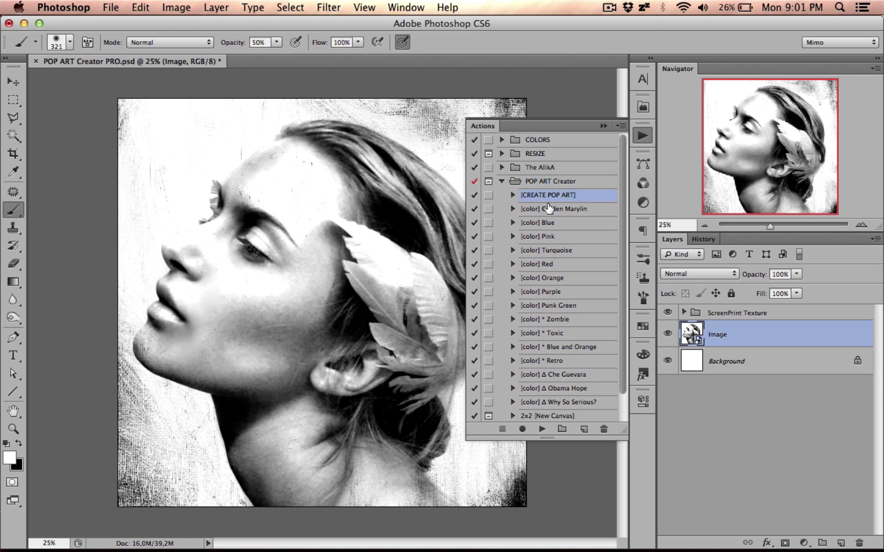
click(542, 430)
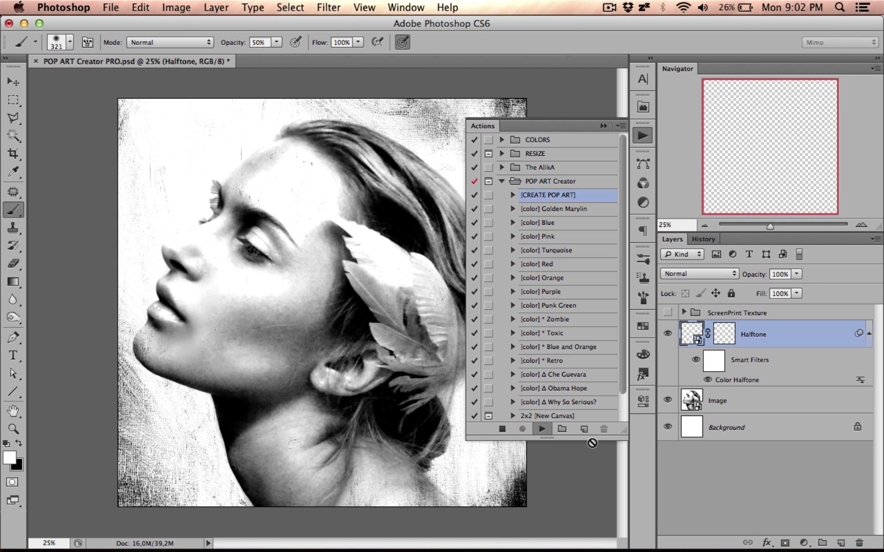
click(639, 136)
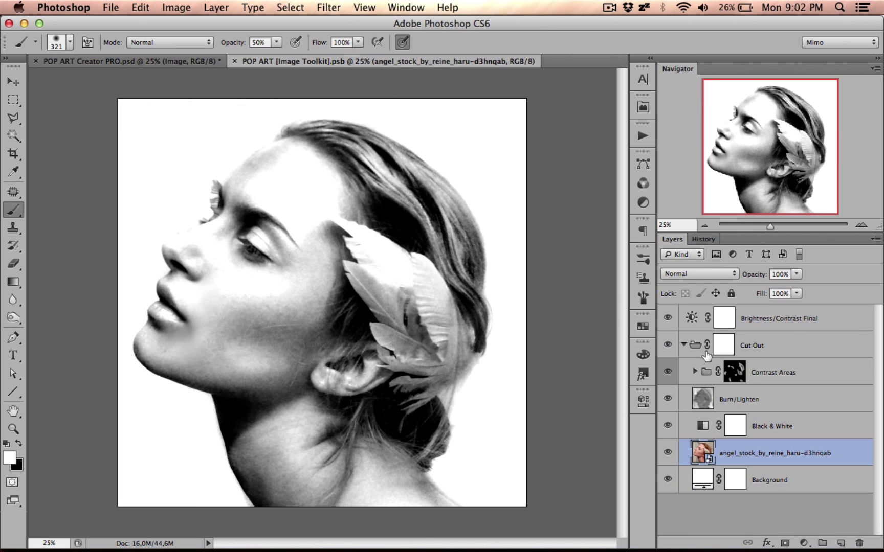
- On Burn/Lighten, darken the hairline with a black brush at 20% opacity, size 142
click(704, 405)
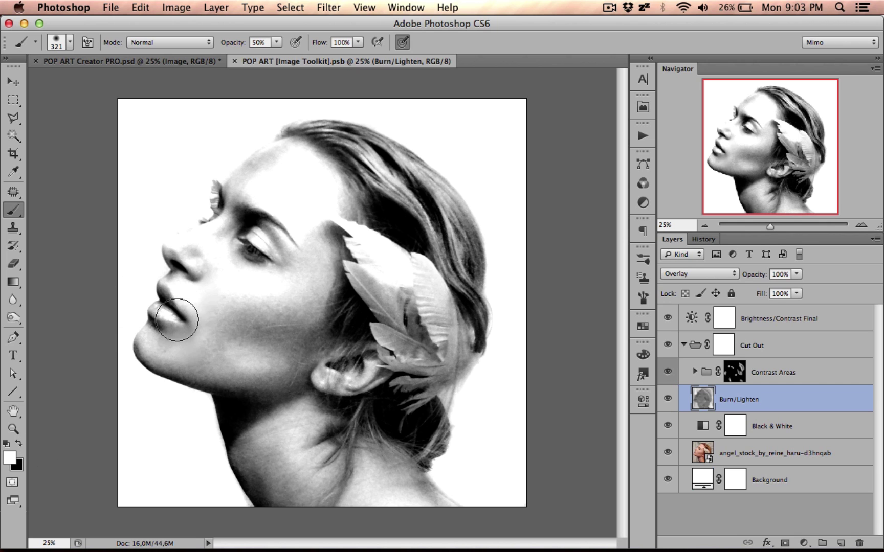
key(x)
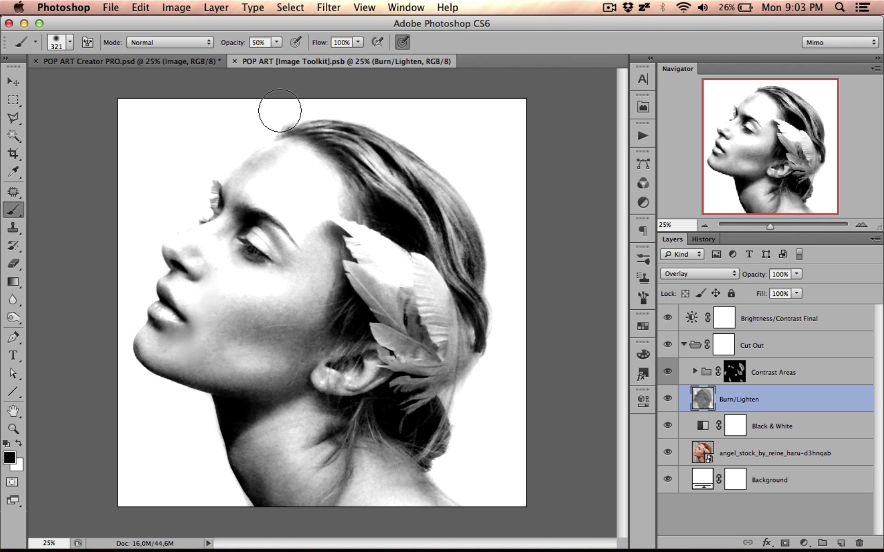
mouse_move(279, 110)
mouse_down()
mouse_move(262, 132)
mouse_move(223, 114)
mouse_up()
key(2)
right_click(236, 171)
click(554, 165)
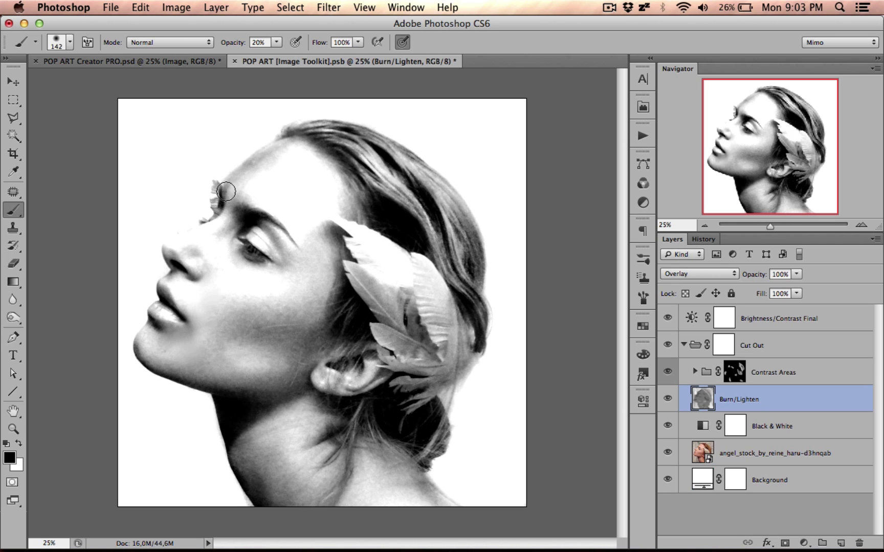
mouse_move(225, 191)
mouse_down()
mouse_move(239, 166)
mouse_move(274, 143)
mouse_up()
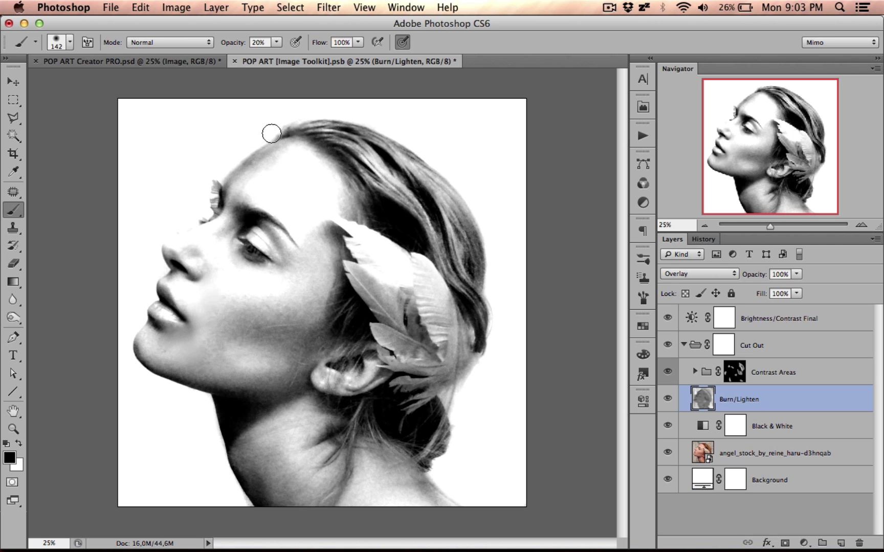
- Save and preview the pop-art result, then darken the nose bridge and save again
key(super+s)
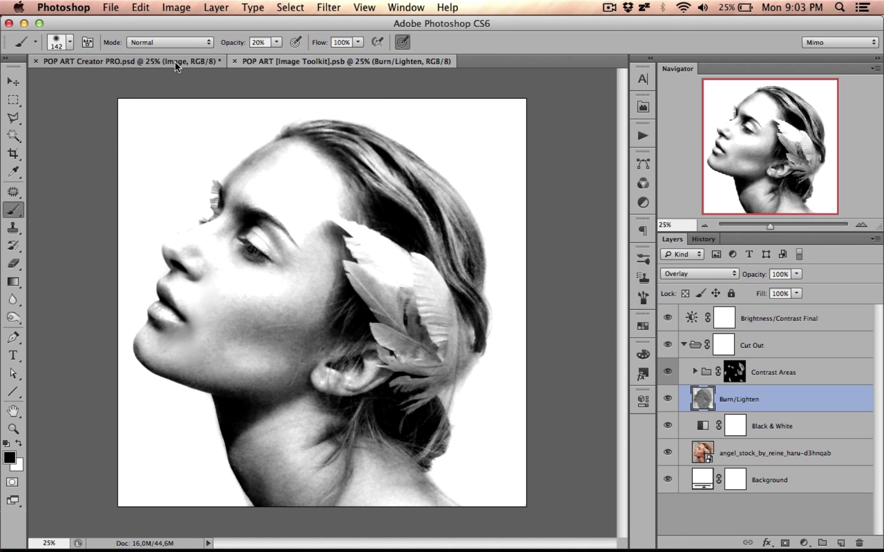
click(175, 62)
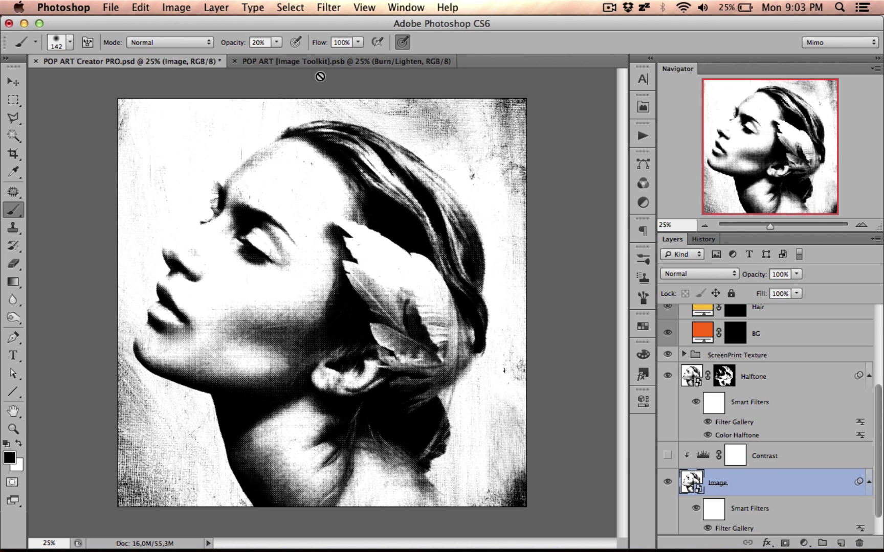
click(303, 62)
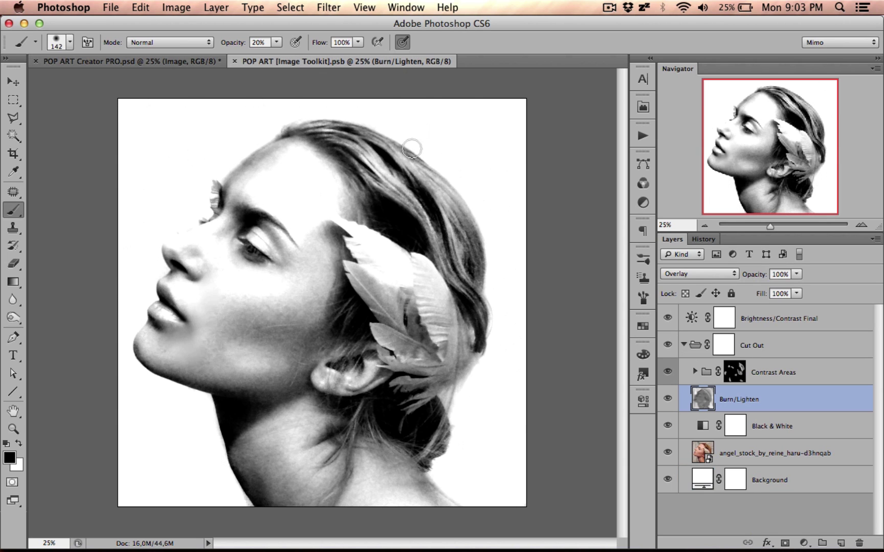
drag(168, 245, 206, 225)
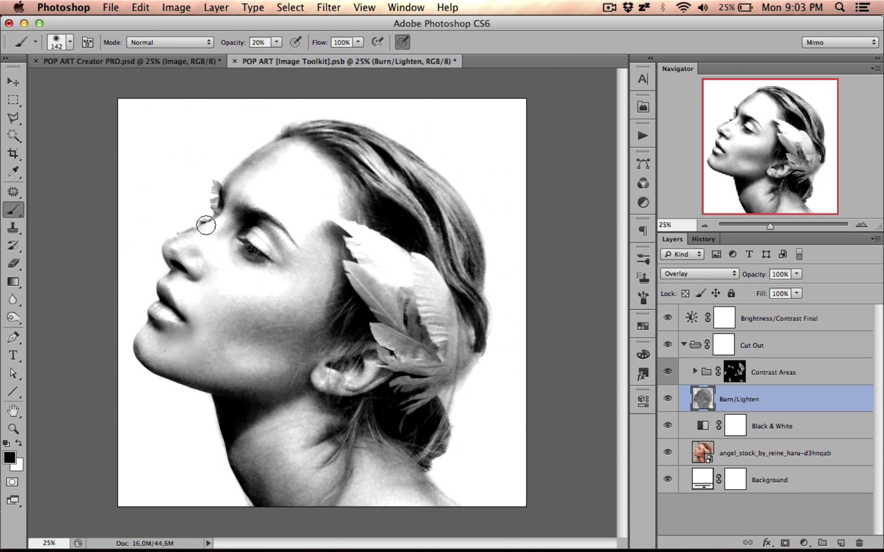
key(x)
key(cmd+s)
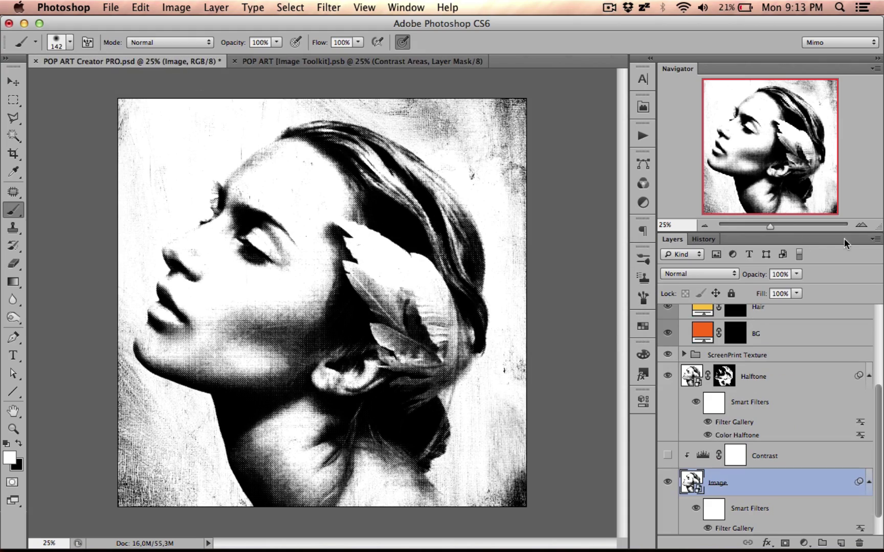
- Zoom to 100% on the eye and toggle the Halftone layer to compare
click(861, 226)
click(862, 225)
click(862, 226)
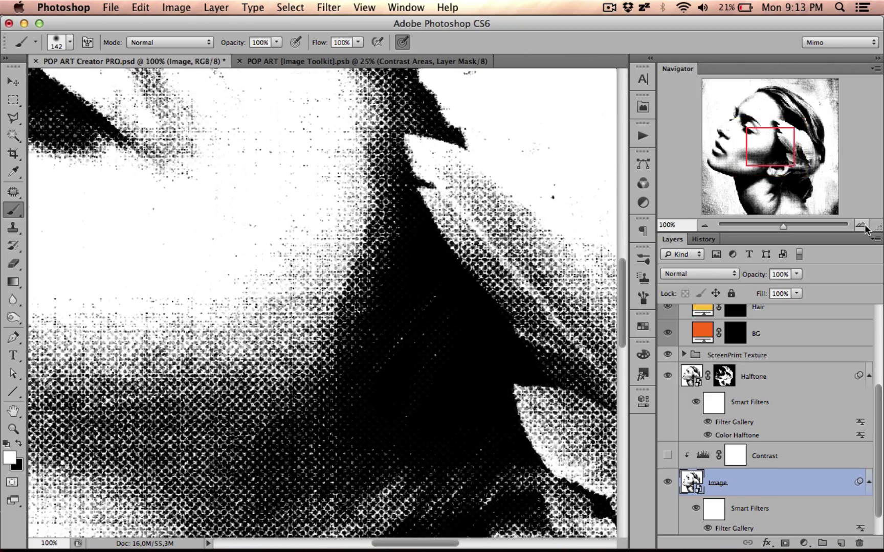
mouse_move(766, 148)
mouse_down()
mouse_move(764, 162)
mouse_move(726, 157)
mouse_move(747, 131)
mouse_move(753, 136)
mouse_up()
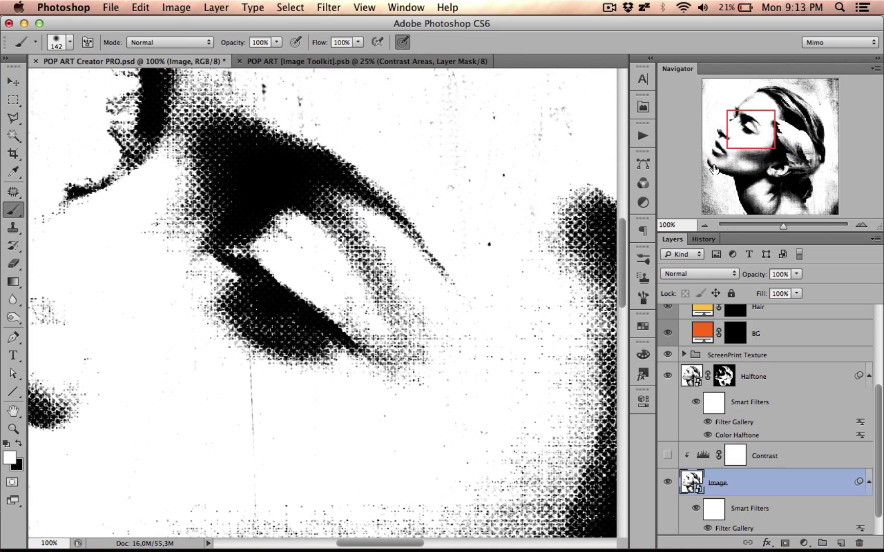
click(755, 380)
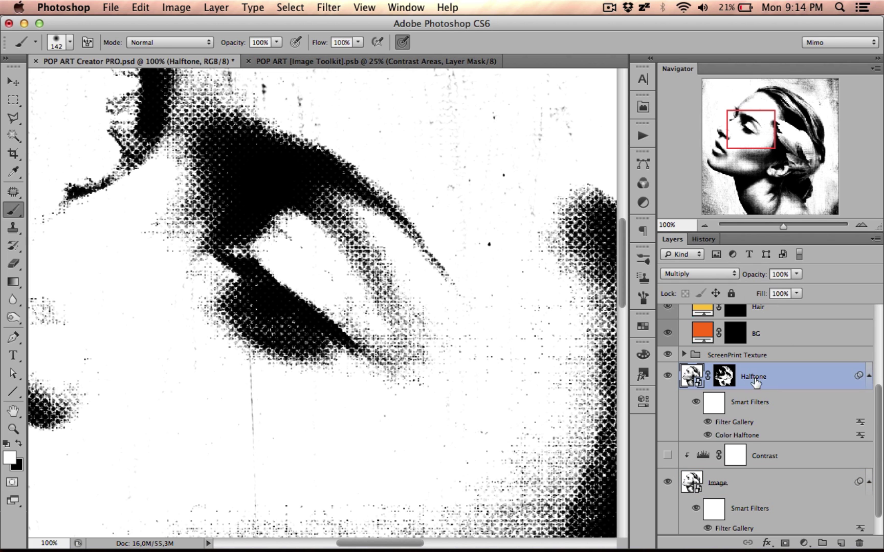
click(667, 377)
click(668, 377)
- Change the Color Halftone smart filter's Max. Radius from 6 to 7 pixels
double_click(741, 437)
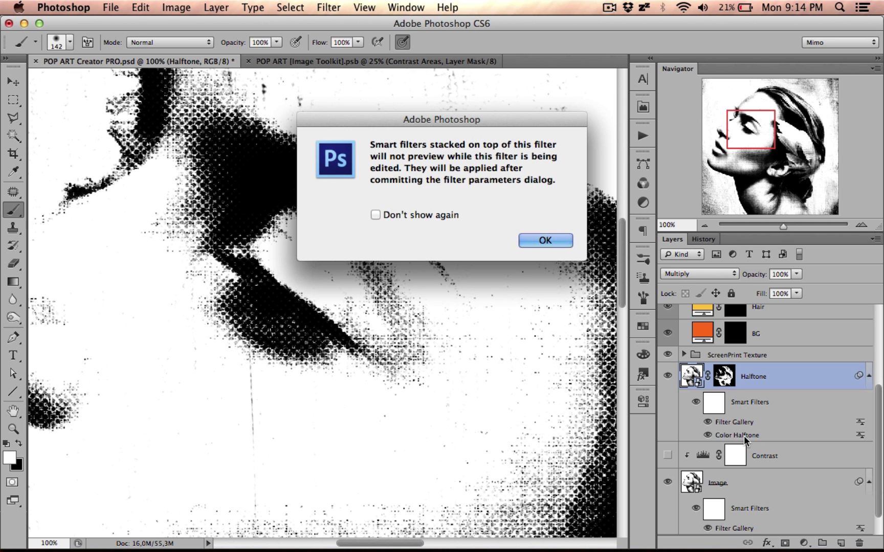
click(544, 240)
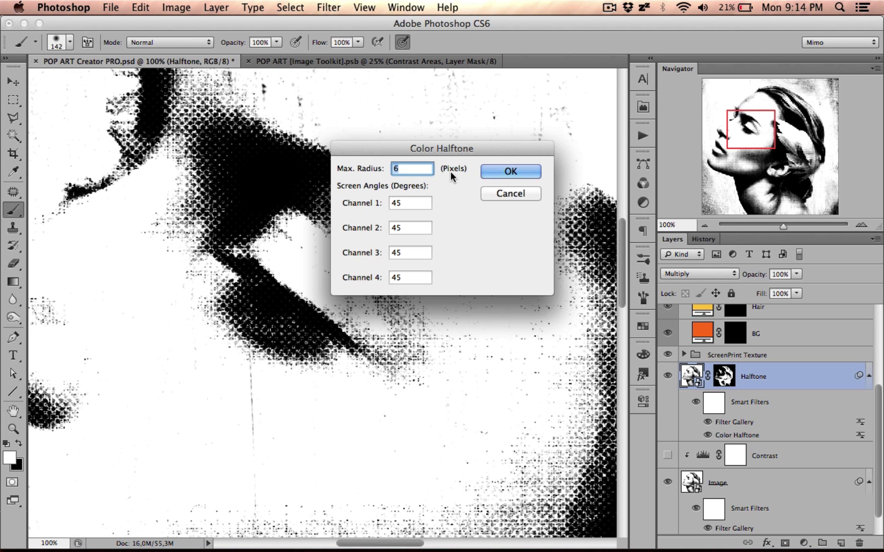
drag(406, 123, 458, 150)
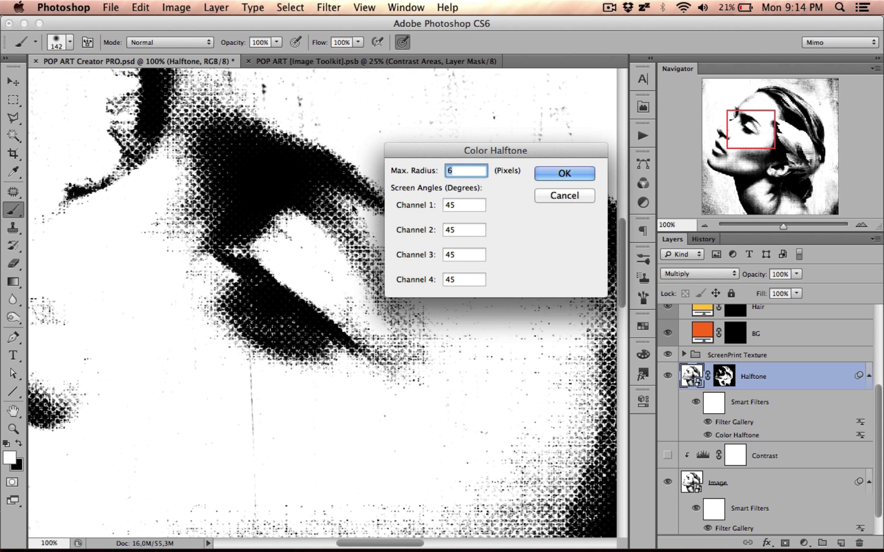
double_click(461, 171)
text(7)
click(557, 174)
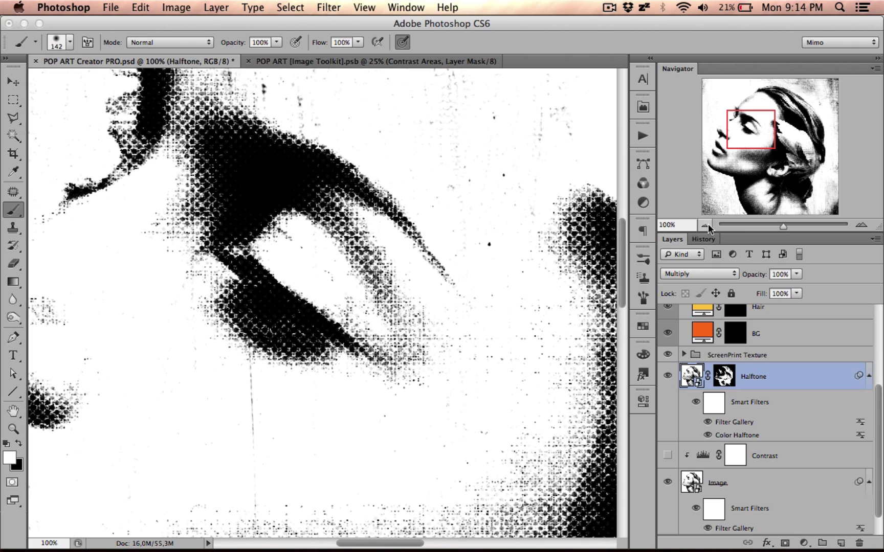
- Zoom out to the whole portrait and reconfirm the 7-pixel halftone radius
click(705, 227)
click(705, 226)
click(706, 227)
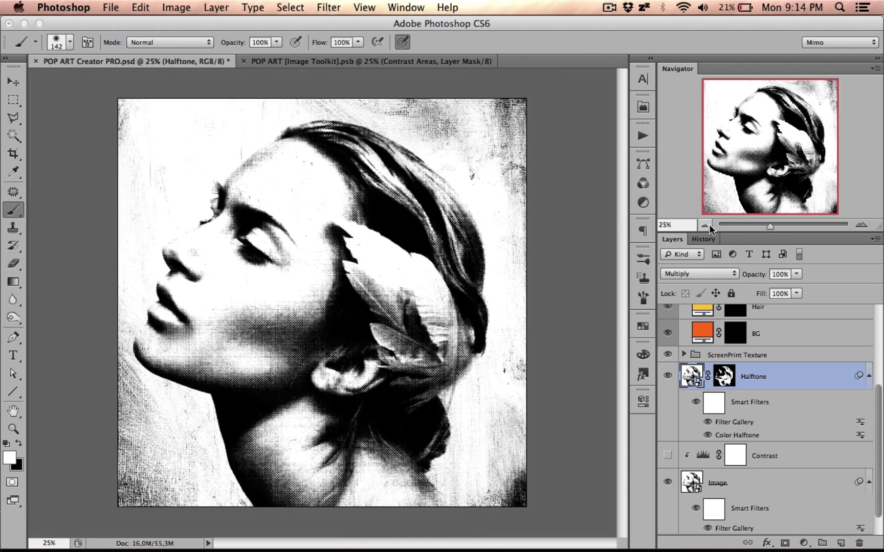
double_click(730, 437)
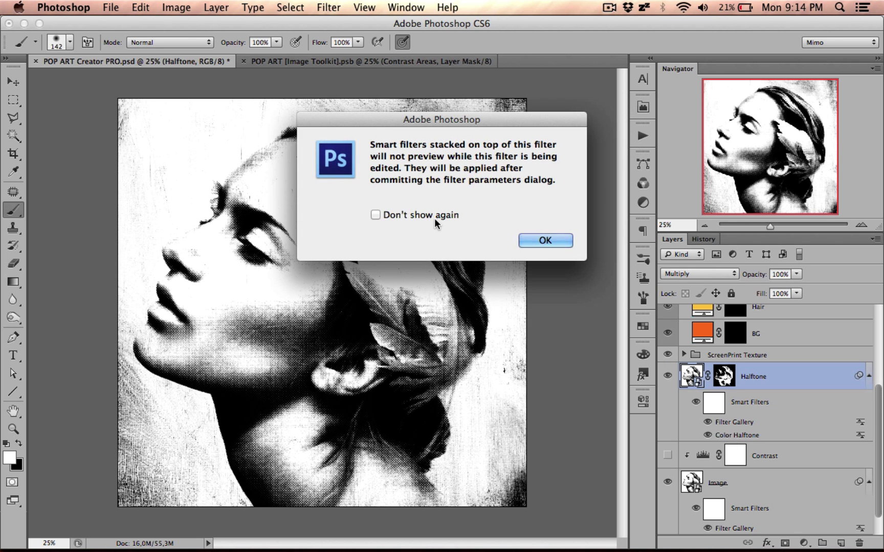
click(546, 240)
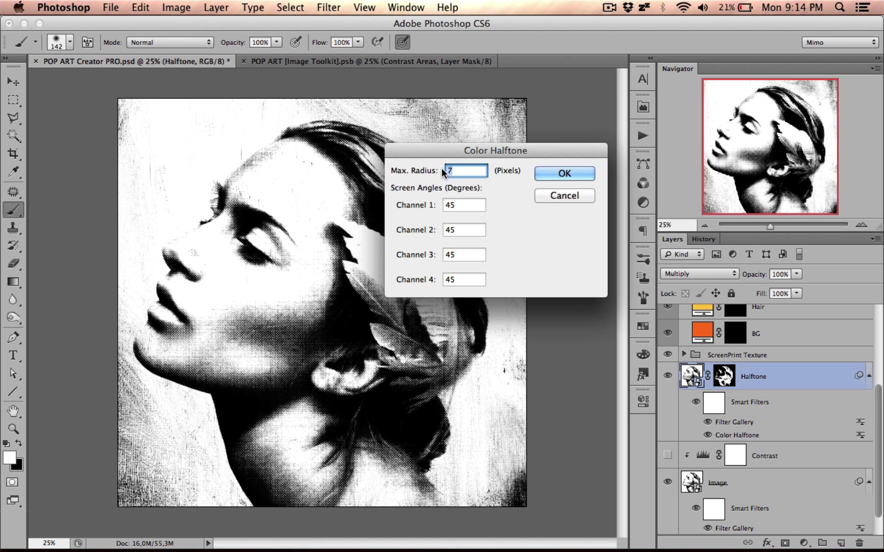
key(Return)
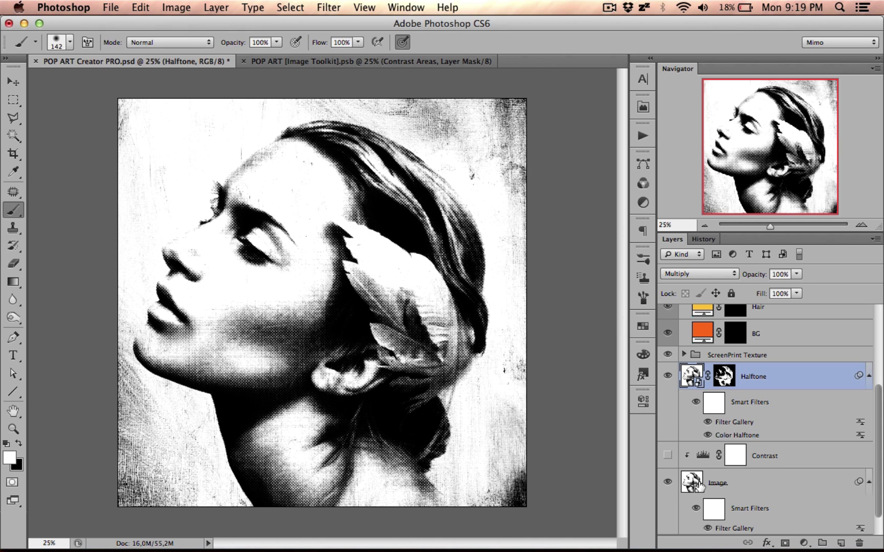
- Show the Contrast Levels layer and set its input levels to 6, 0.89 and 207
click(744, 460)
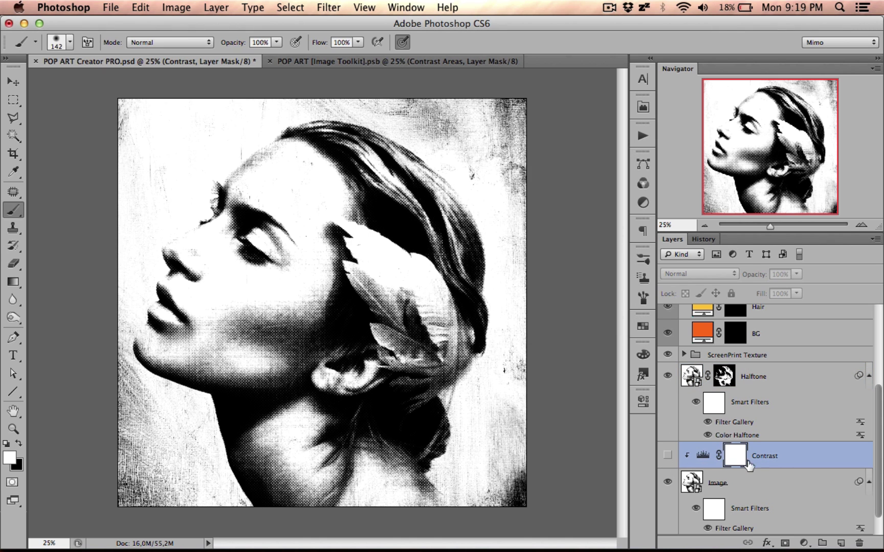
click(667, 456)
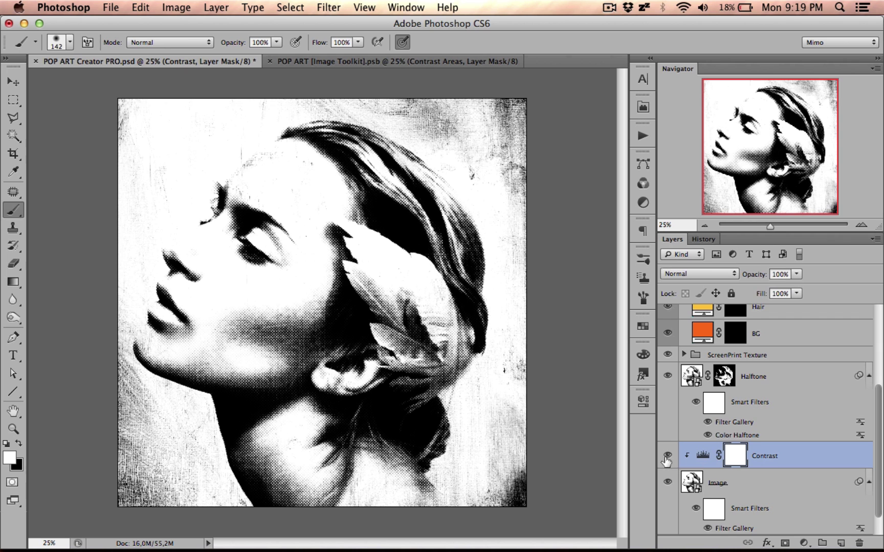
double_click(703, 461)
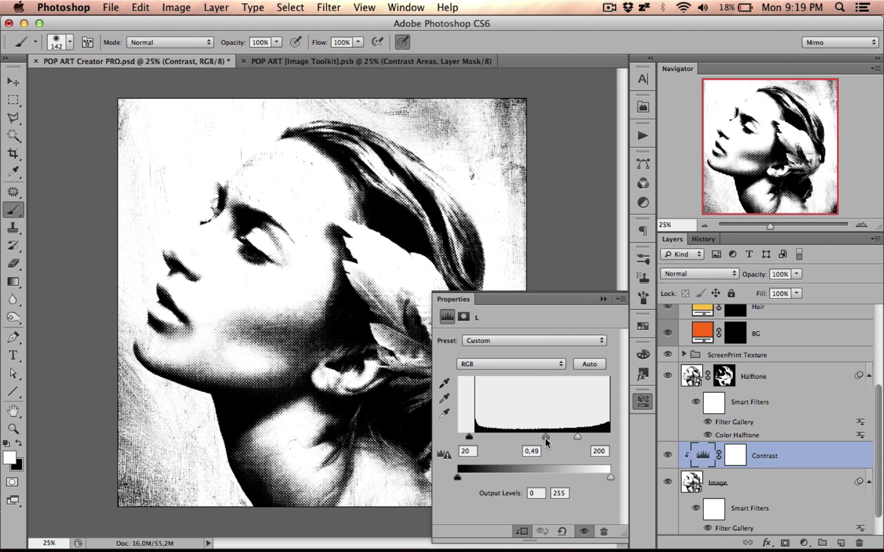
drag(545, 438, 515, 436)
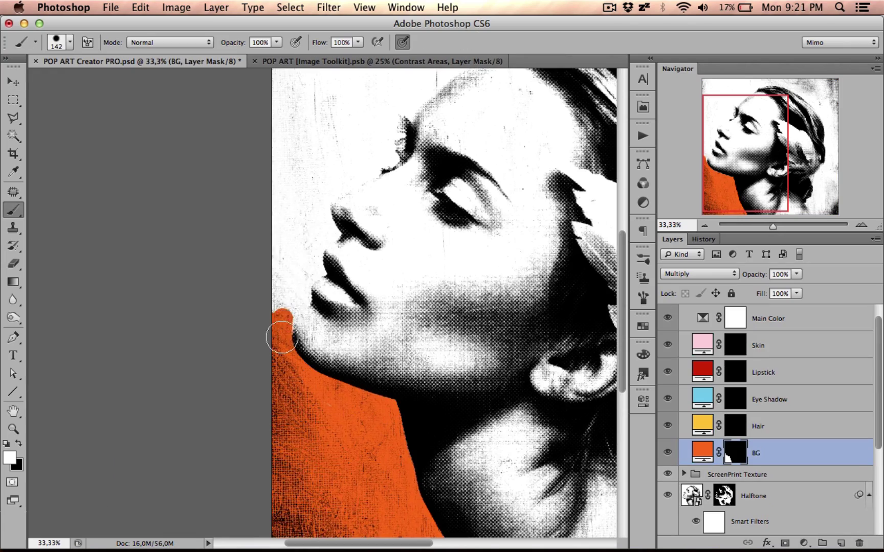
- Paint the background mask around the head and the face skin colour, then return to Image Toolkit
drag(286, 328, 322, 225)
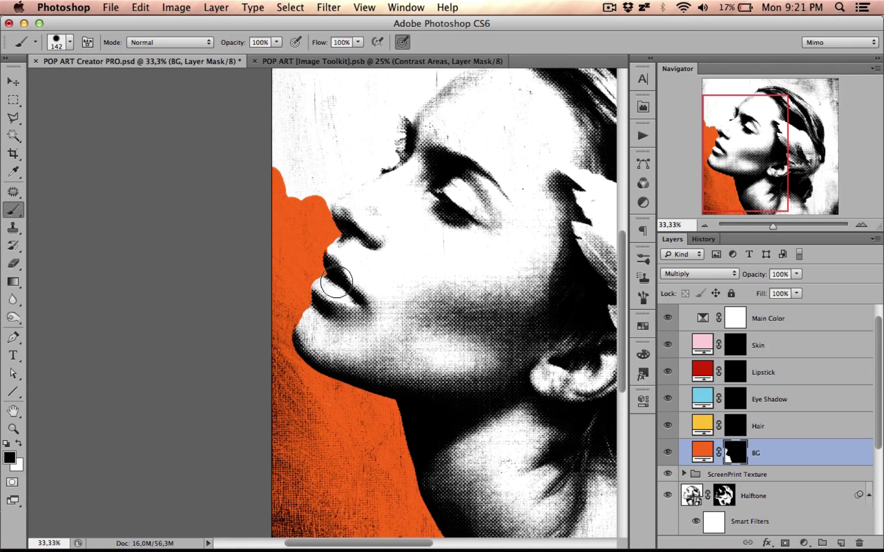
drag(322, 225, 327, 228)
drag(325, 250, 376, 192)
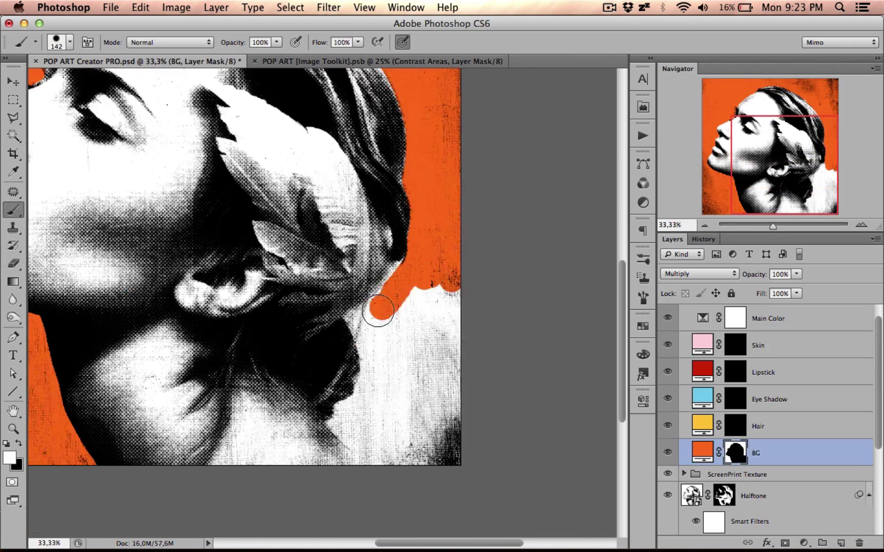
drag(377, 310, 391, 381)
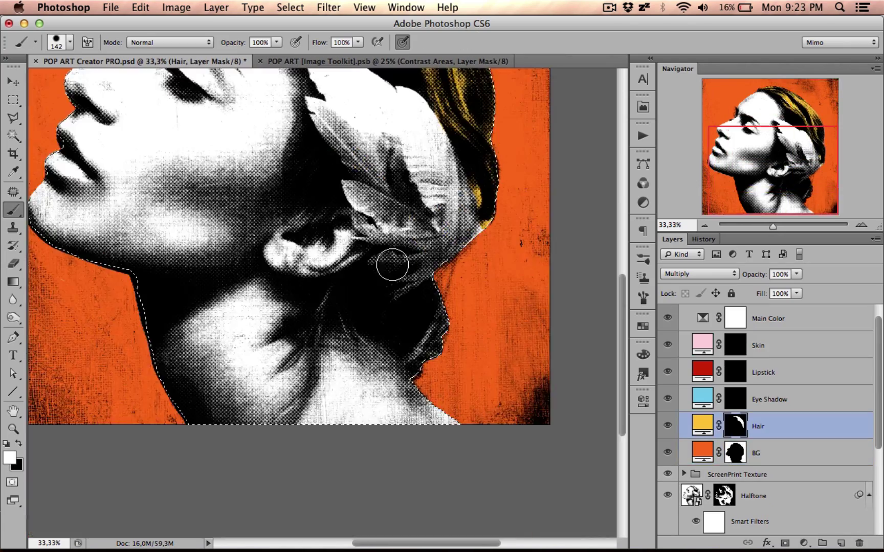
right_click(421, 369)
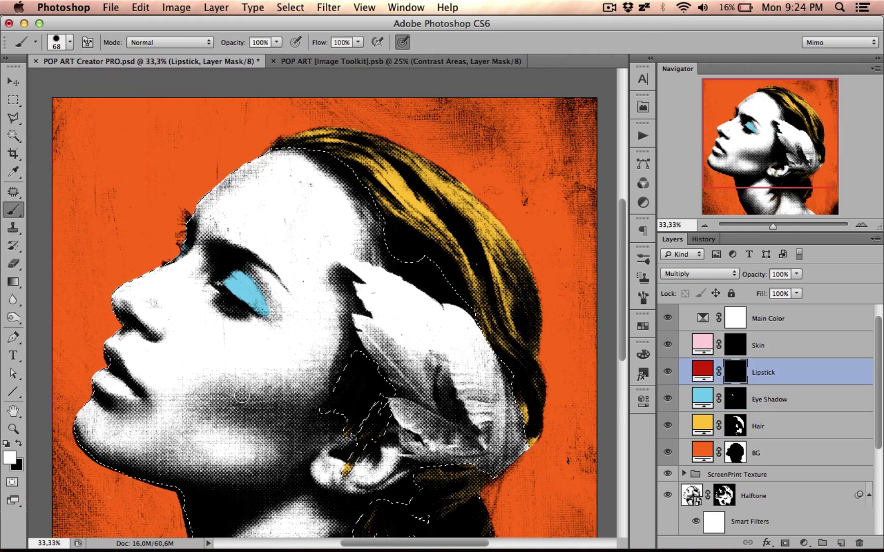
click(735, 353)
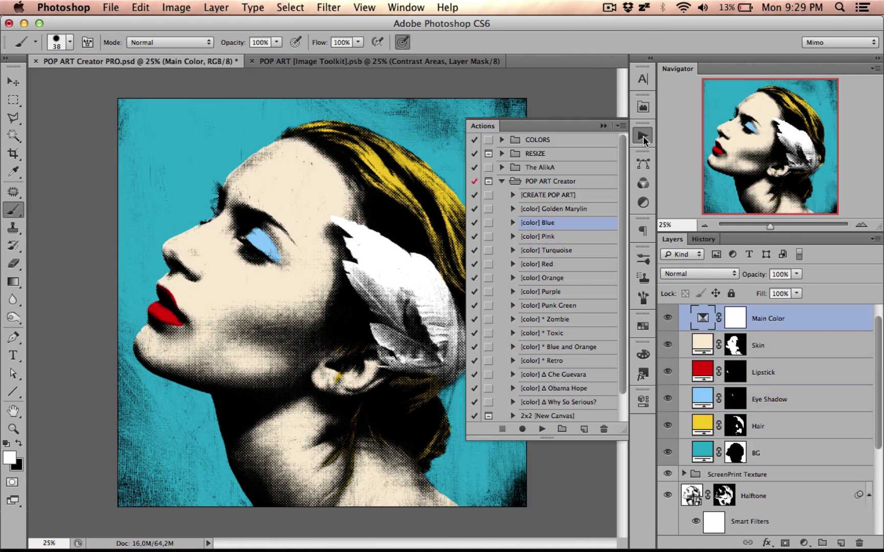
click(643, 136)
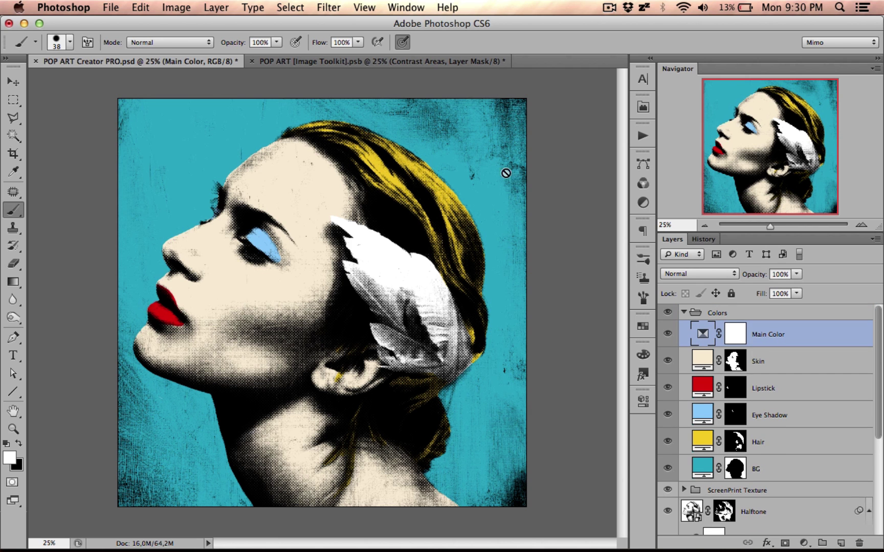
click(437, 62)
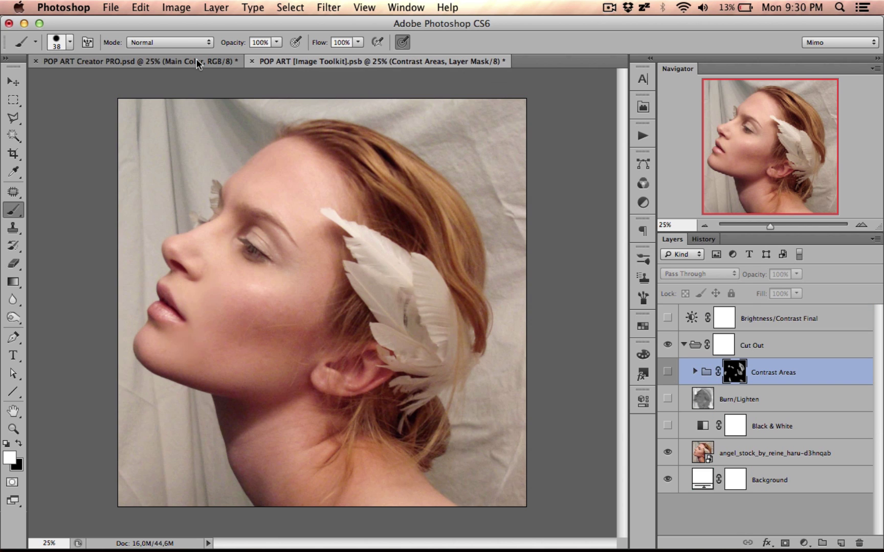
- Open the Image smart object, select the Cut Out group and hide Burn/Lighten
click(214, 60)
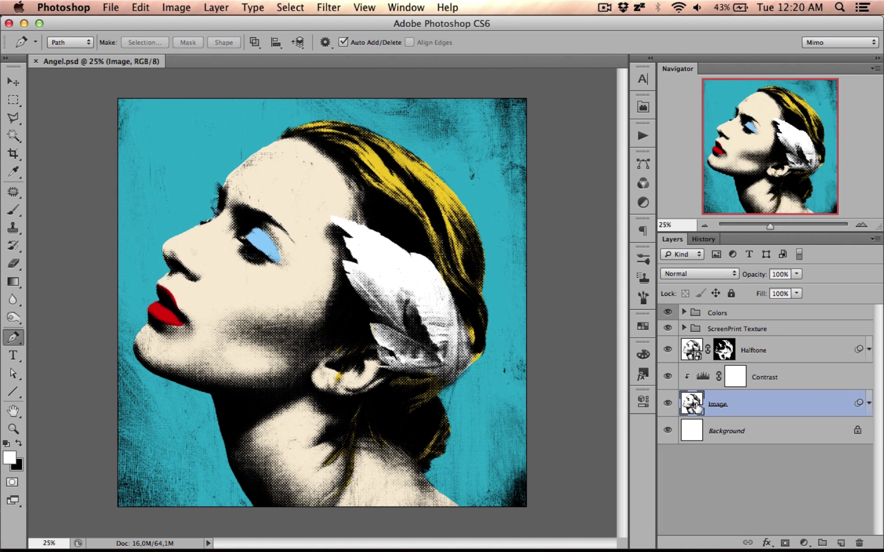
double_click(691, 406)
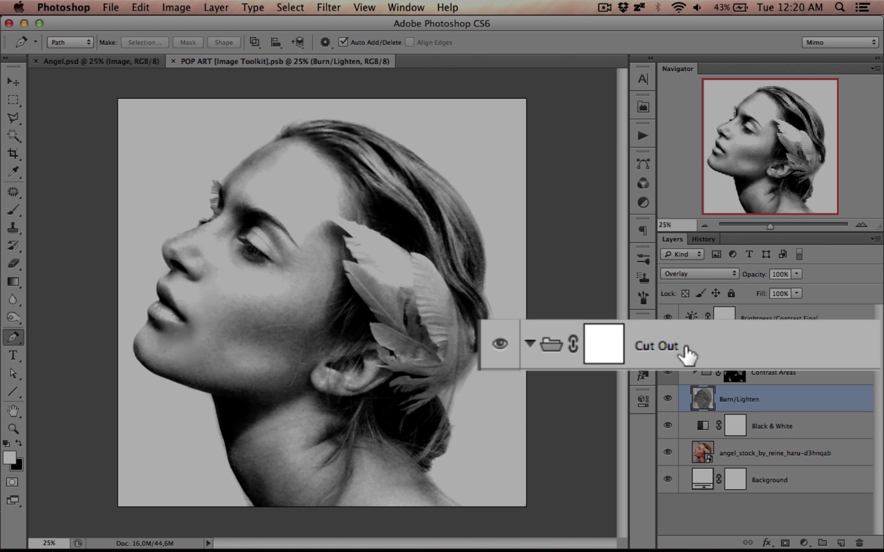
click(771, 356)
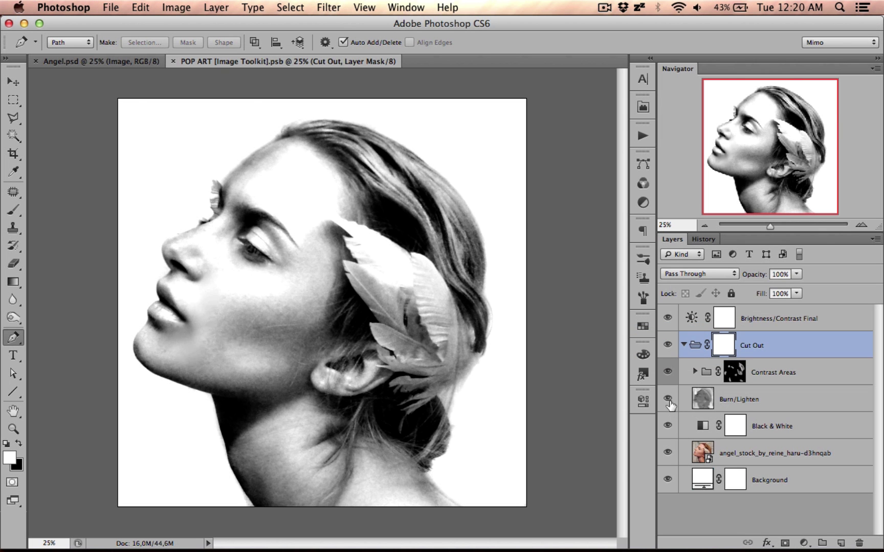
click(667, 400)
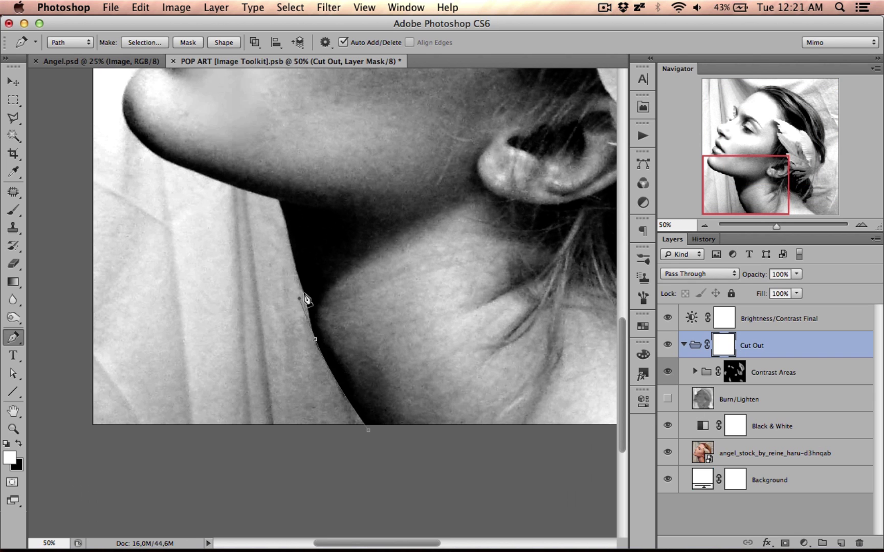
- Trace the pen path up the chin, lips and nose and around the forehead leaf
scroll(306, 256, left, 5)
click(313, 148)
scroll(313, 153, up, 5)
click(334, 177)
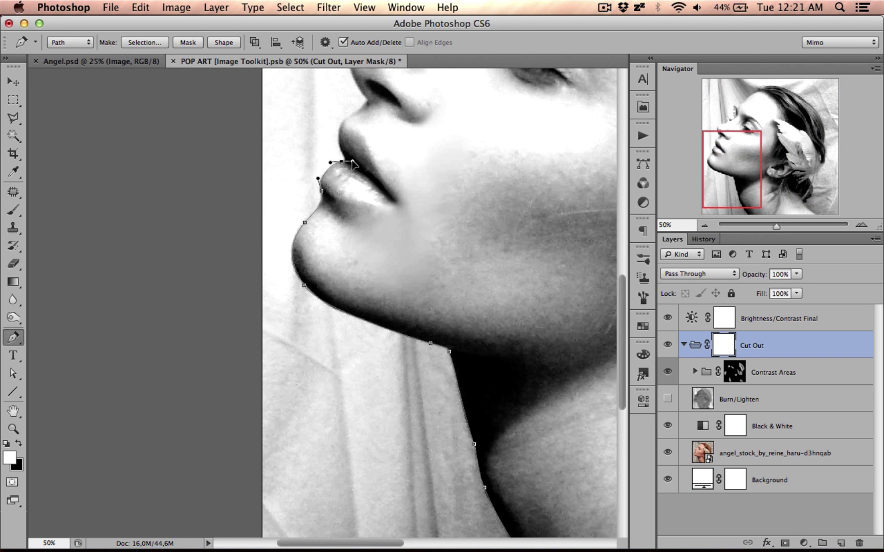
click(354, 148)
click(353, 135)
scroll(358, 154, up, 6)
click(374, 248)
click(365, 202)
scroll(365, 202, up, 5)
click(342, 256)
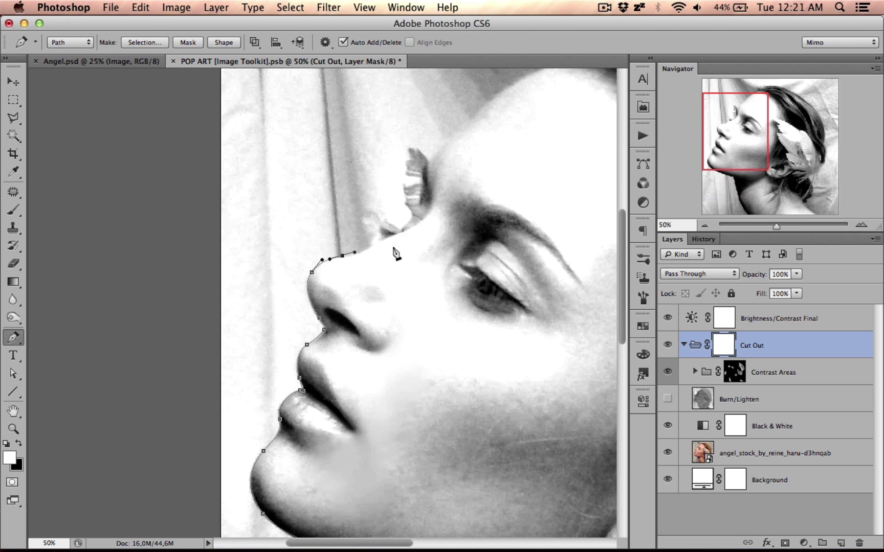
click(393, 235)
click(411, 217)
click(417, 196)
click(410, 149)
- Finish the path along forehead, hairline, hair, feathers and neck, then load it as a selection
scroll(418, 153, up, 5)
click(484, 233)
scroll(463, 237, right, 4)
click(463, 237)
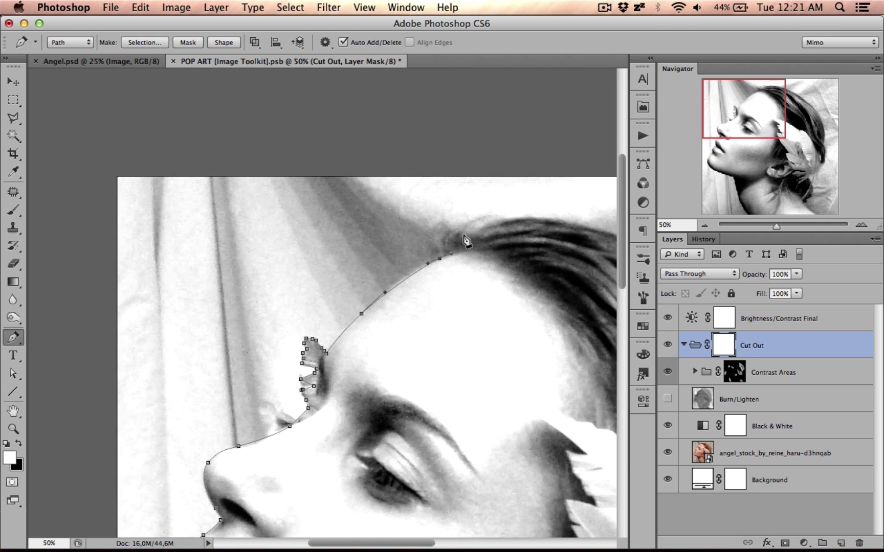
scroll(409, 230, right, 5)
click(355, 228)
scroll(388, 204, right, 5)
click(407, 266)
scroll(410, 410, down, 5)
click(392, 470)
scroll(378, 358, down, 5)
click(344, 368)
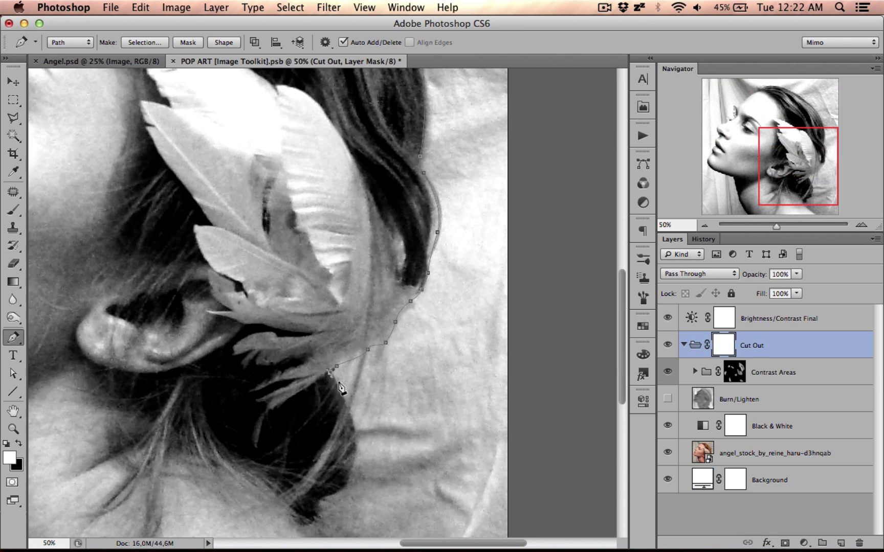
scroll(343, 368, down, 5)
click(305, 427)
scroll(305, 427, down, 5)
click(704, 225)
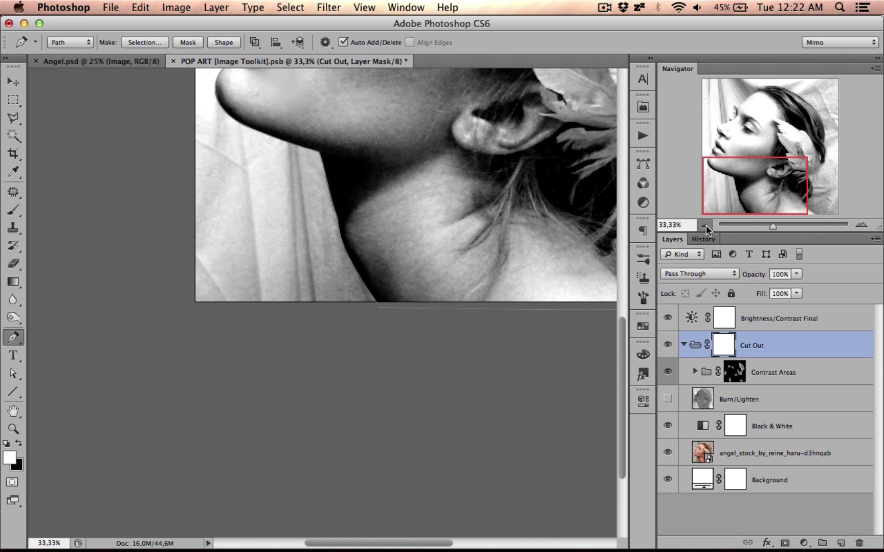
click(705, 226)
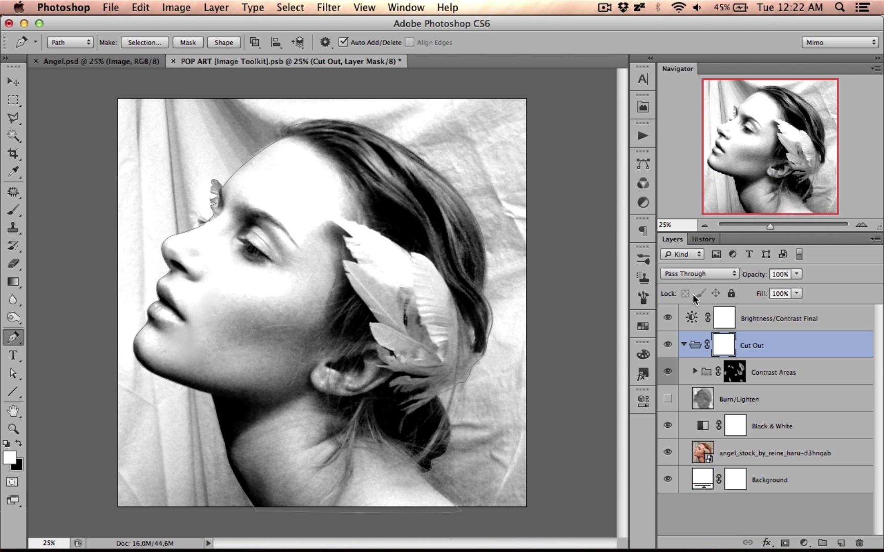
key(super+Return)
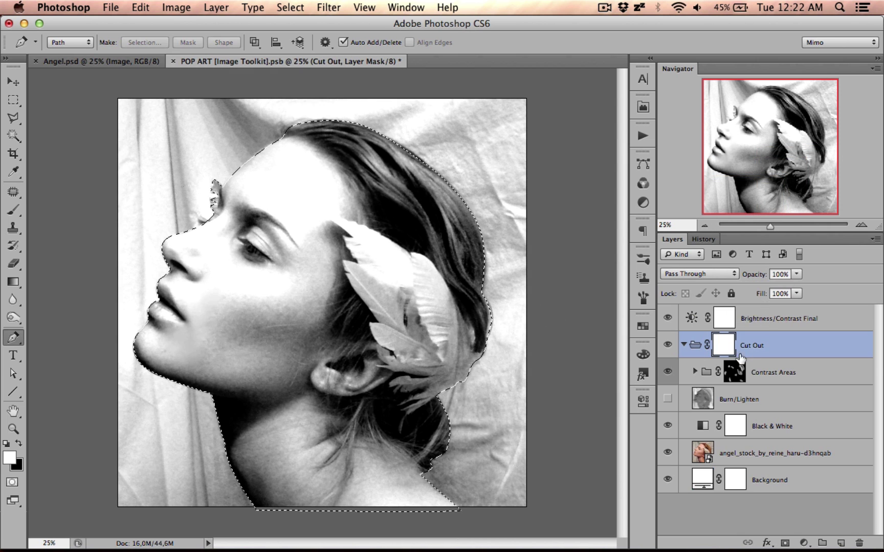